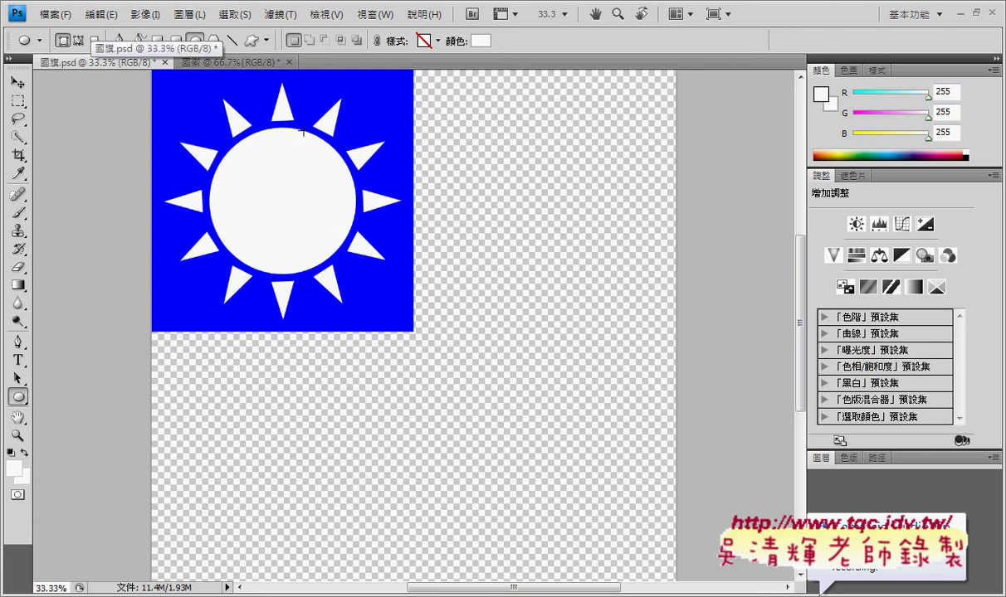
# Bring the blue 國徽 document forward and reveal the shape tools in the toolbox.
pyautogui.click(234, 63)
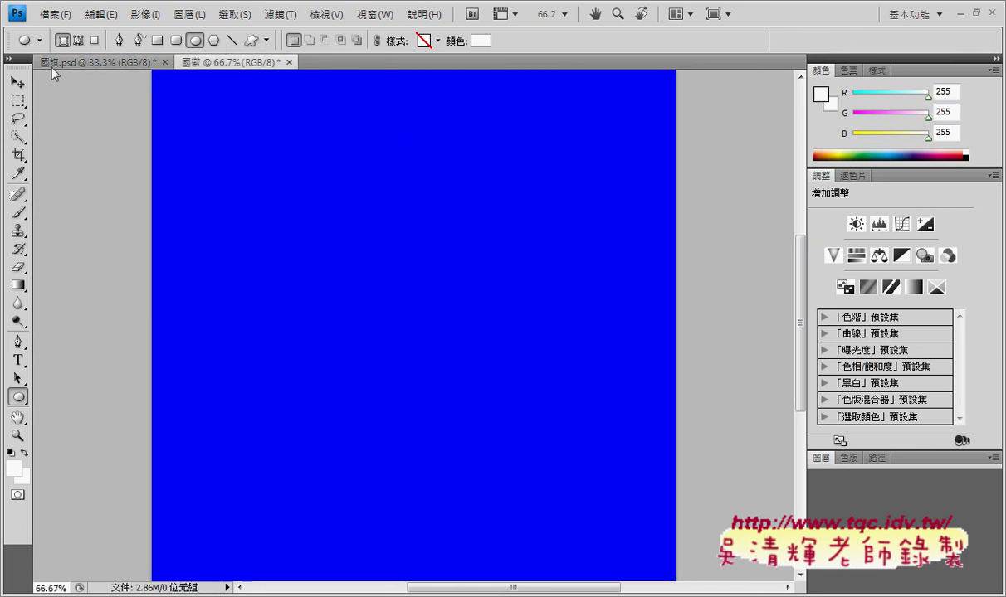
pyautogui.click(17, 83)
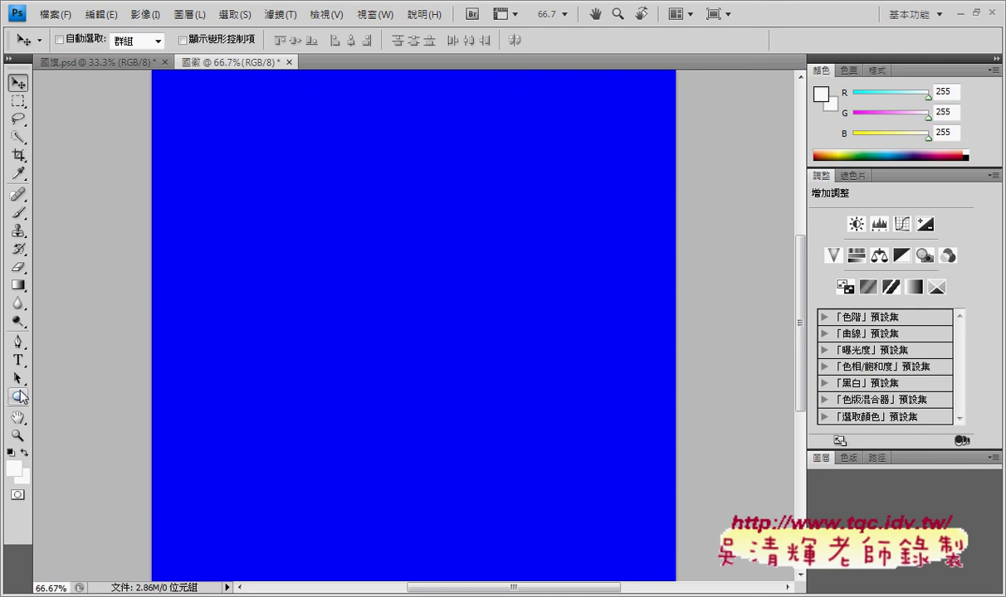
pyautogui.click(20, 393)
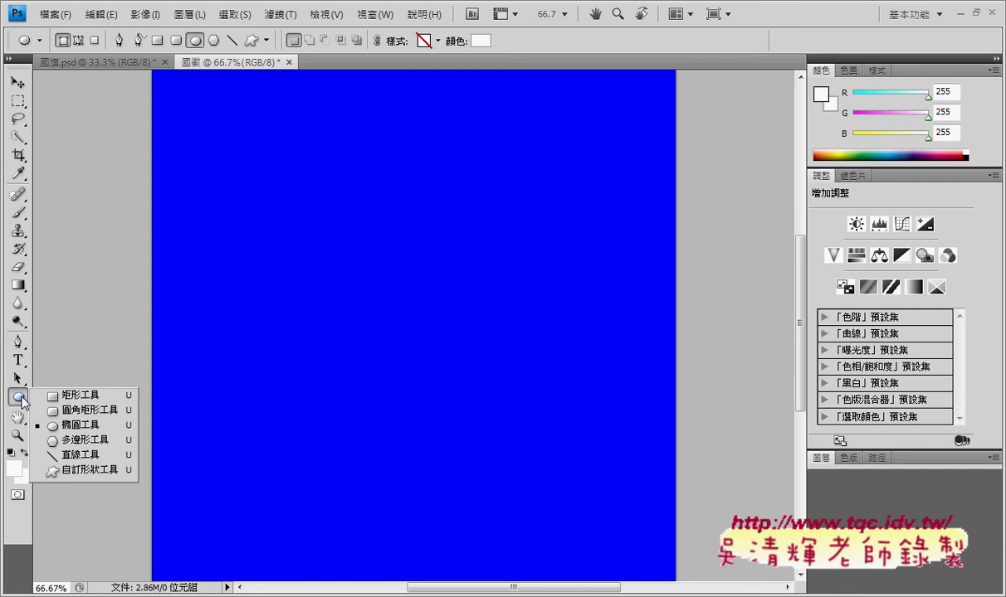
# Choose the Ellipse Tool and bring up the Color Picker for its shape colour.
pyautogui.click(99, 426)
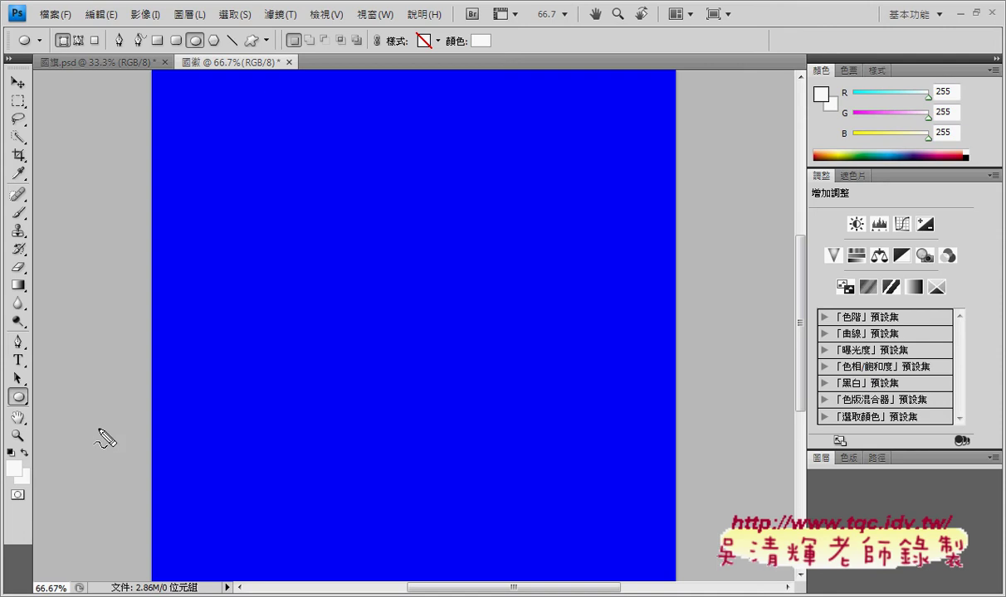
pyautogui.moveTo(508, 52)
pyautogui.mouseDown()
pyautogui.moveTo(89, 57)
pyautogui.moveTo(522, 53)
pyautogui.mouseUp()
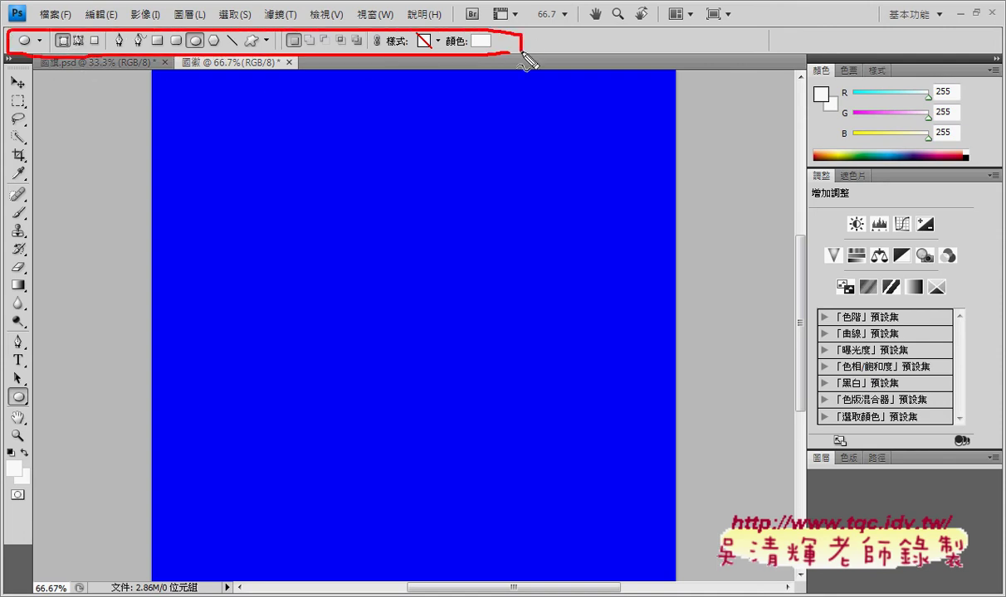
pyautogui.moveTo(31, 403)
pyautogui.mouseDown()
pyautogui.moveTo(101, 85)
pyautogui.moveTo(95, 95)
pyautogui.moveTo(110, 99)
pyautogui.mouseUp()
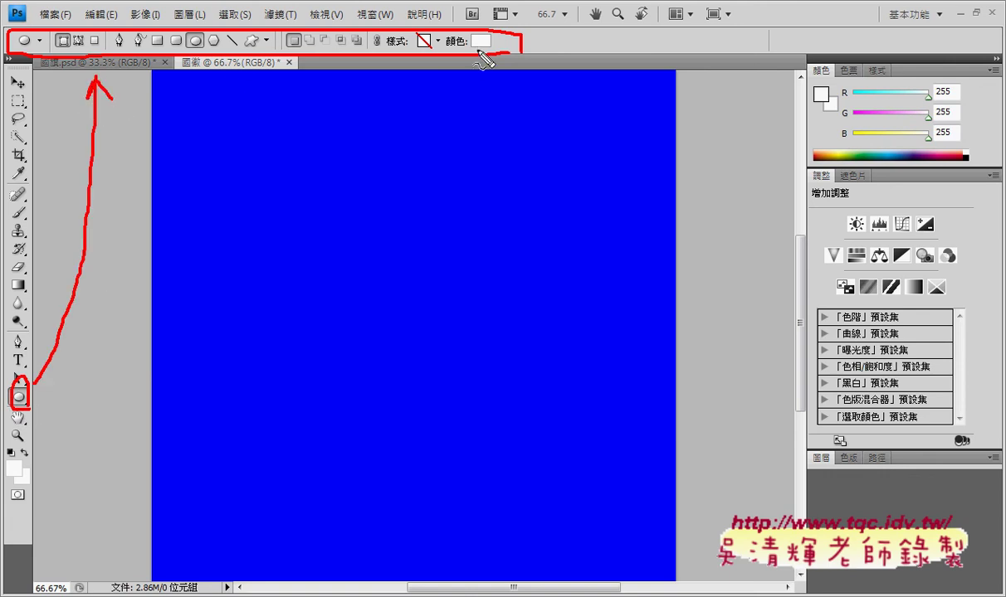
pyautogui.moveTo(475, 52)
pyautogui.mouseDown()
pyautogui.moveTo(461, 35)
pyautogui.moveTo(495, 50)
pyautogui.mouseUp()
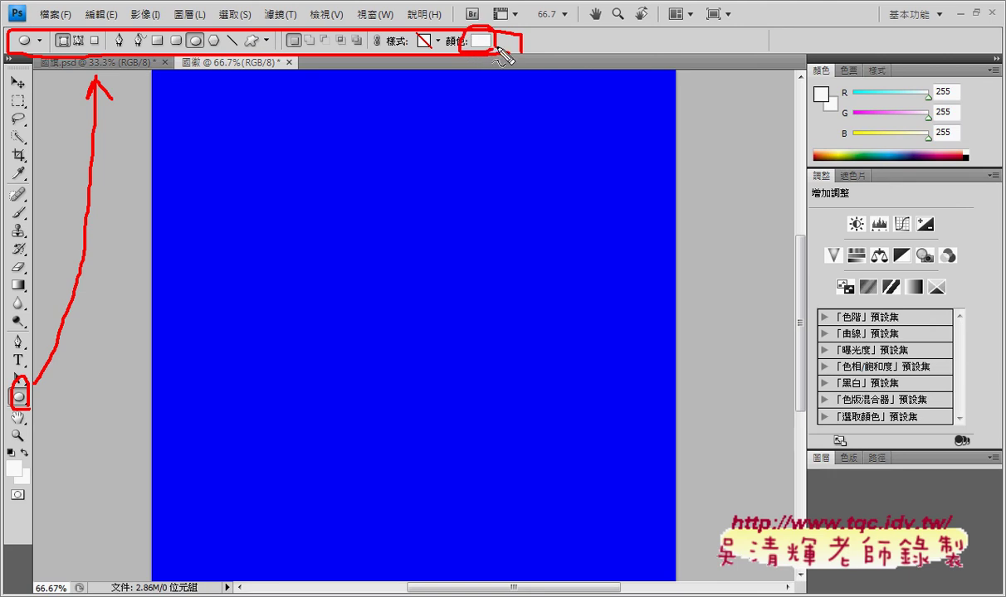
pyautogui.press('Escape')
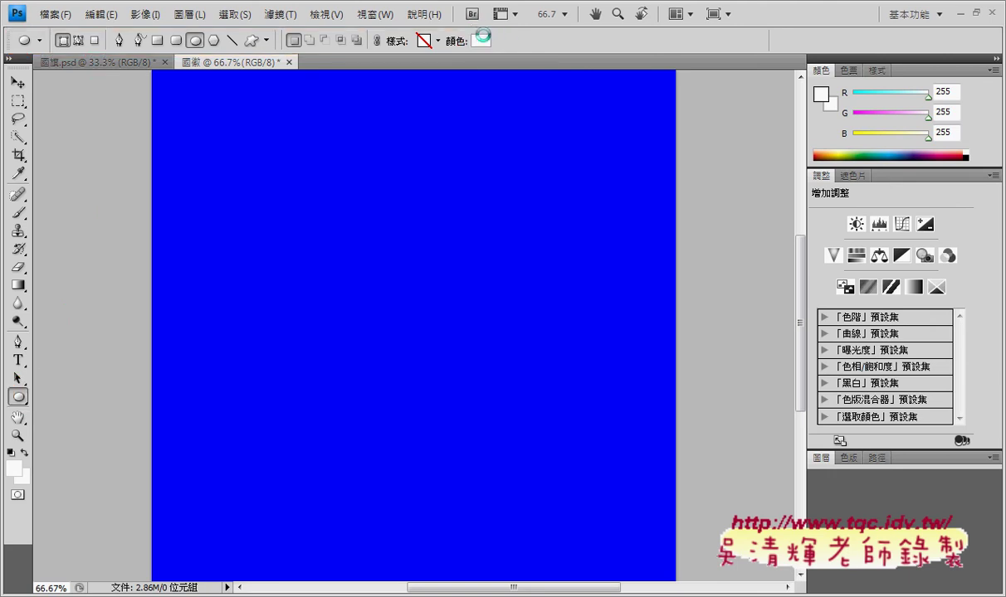
pyautogui.click(480, 43)
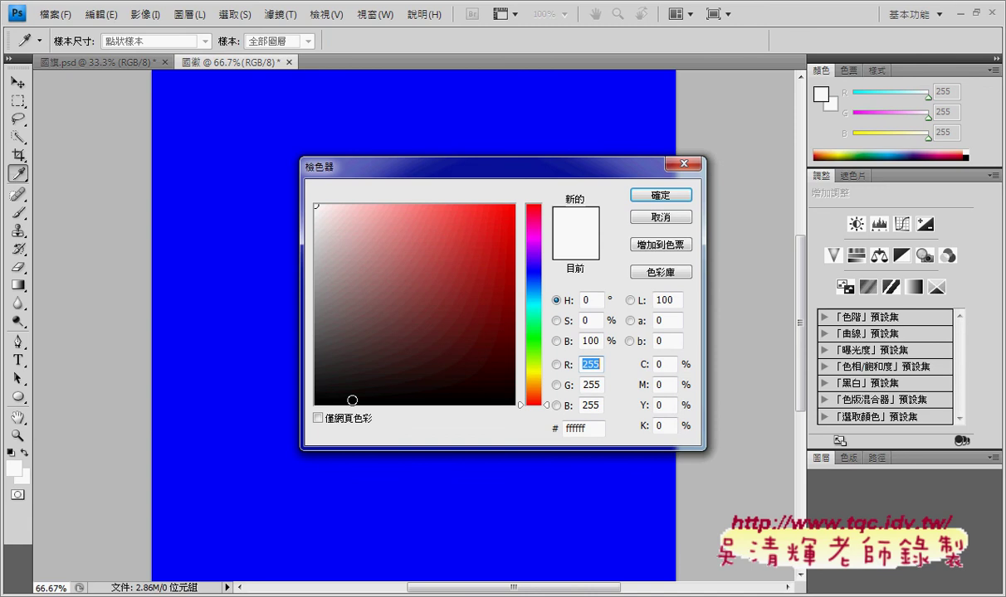
# Set the shape colour to near-black 090909, then draw and undo a test ellipse.
pyautogui.click(316, 403)
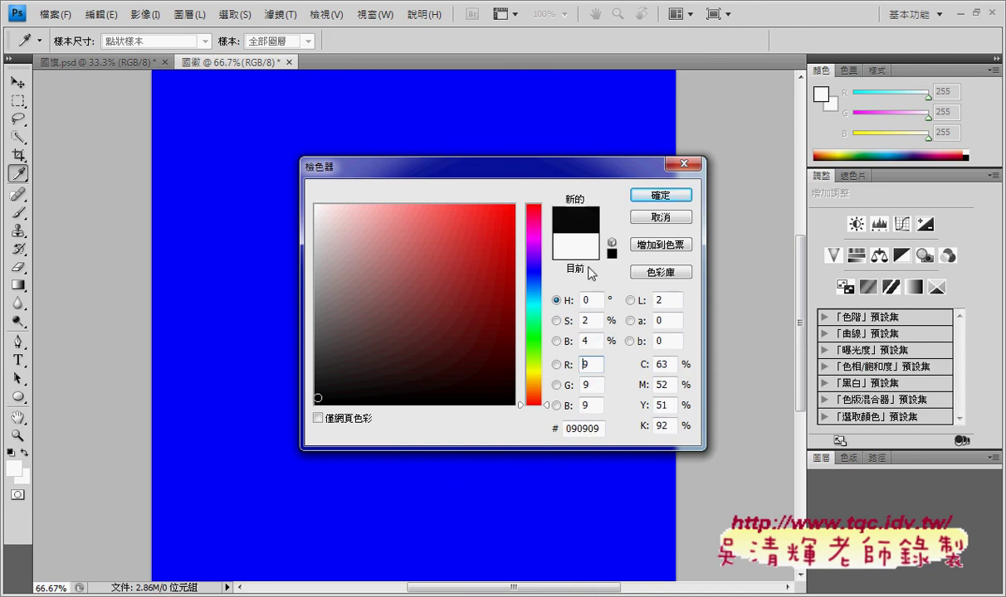
pyautogui.click(661, 195)
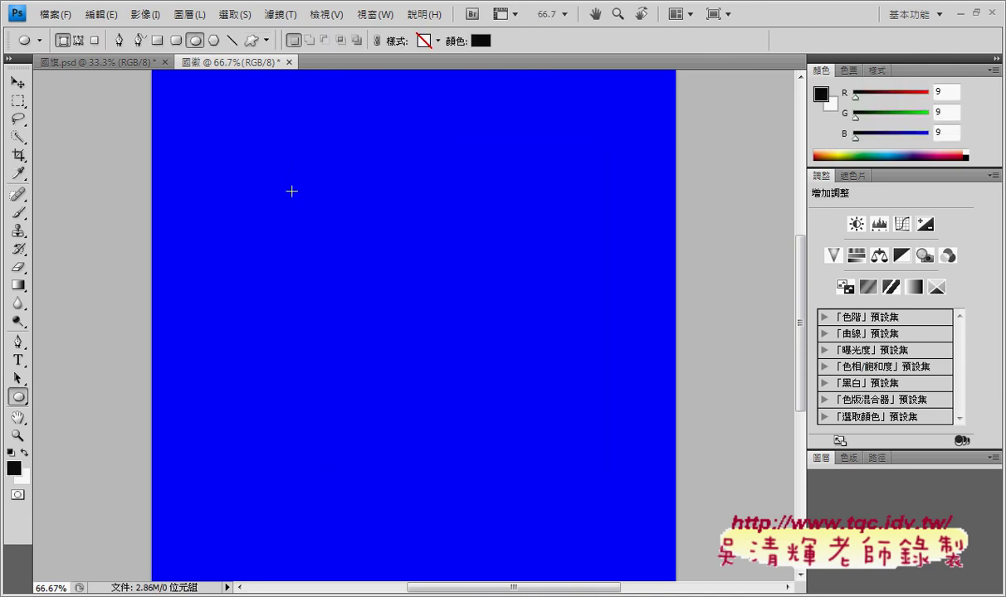
pyautogui.moveTo(291, 191); pyautogui.dragTo(524, 409)
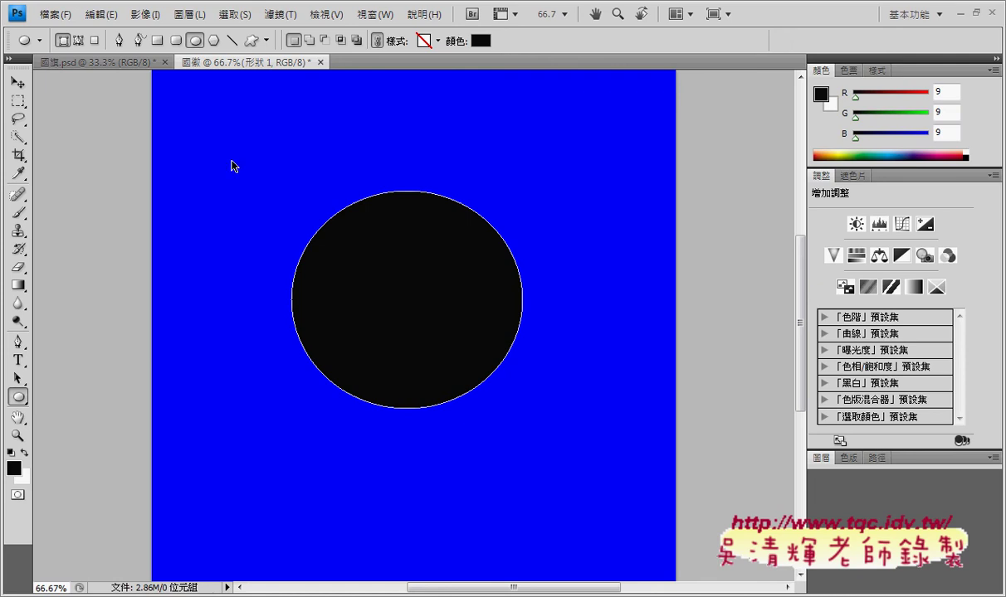
pyautogui.hotkey('ctrl', 'z')
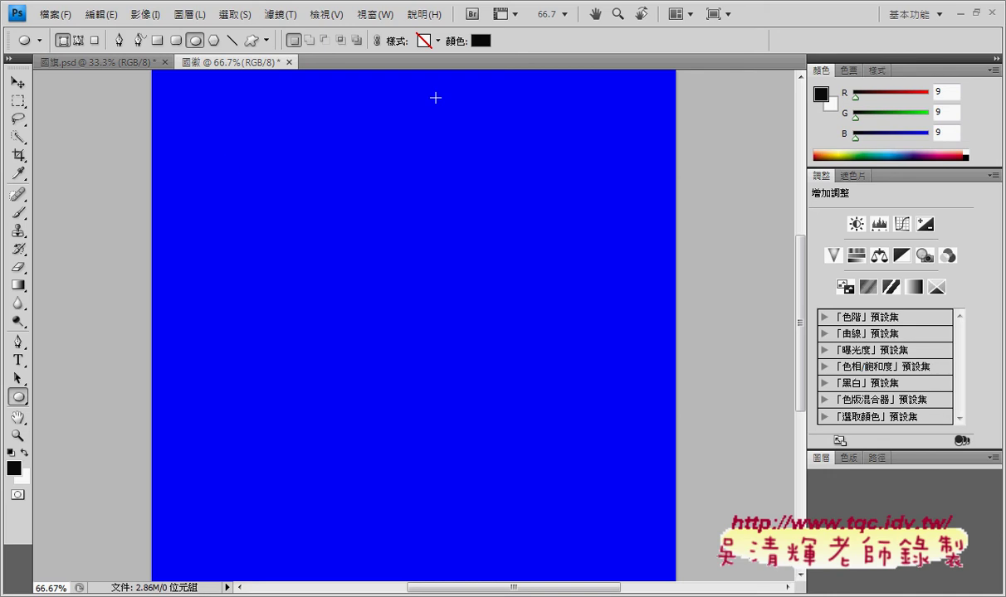
# Reopen the shape Color Picker and pick a near-white colour.
pyautogui.click(481, 41)
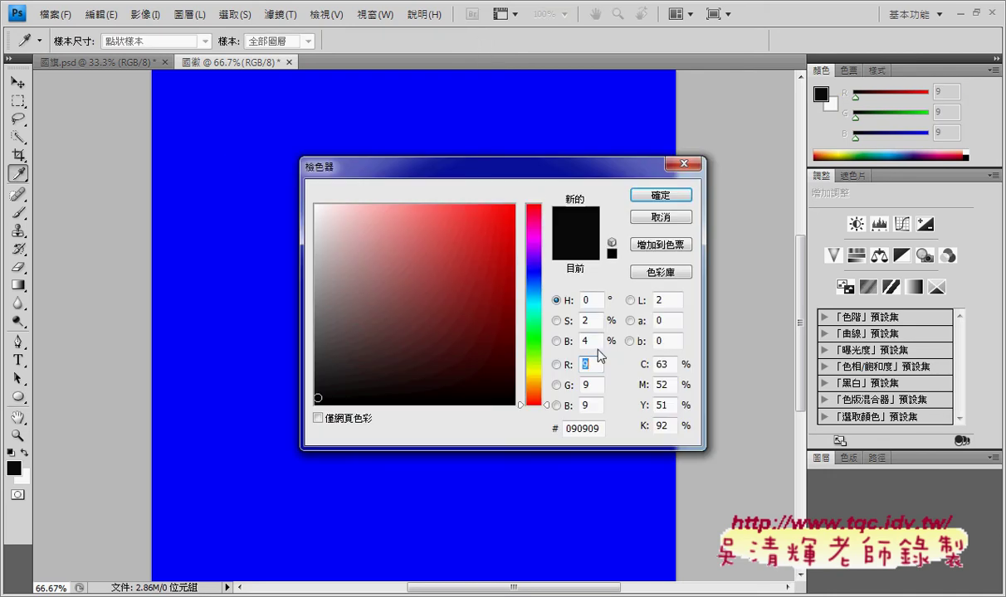
pyautogui.click(318, 205)
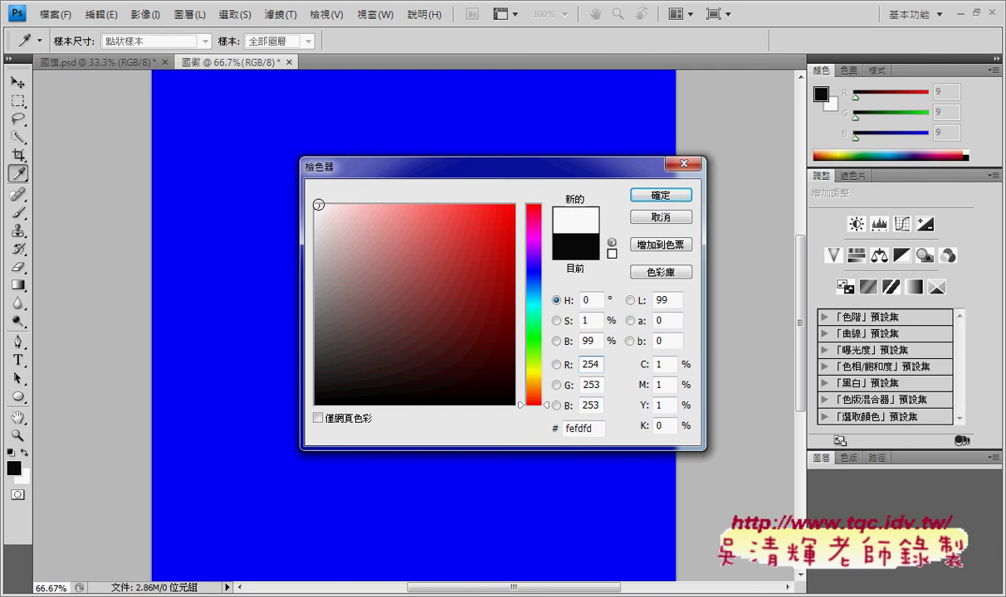
pyautogui.click(316, 204)
pyautogui.click(317, 206)
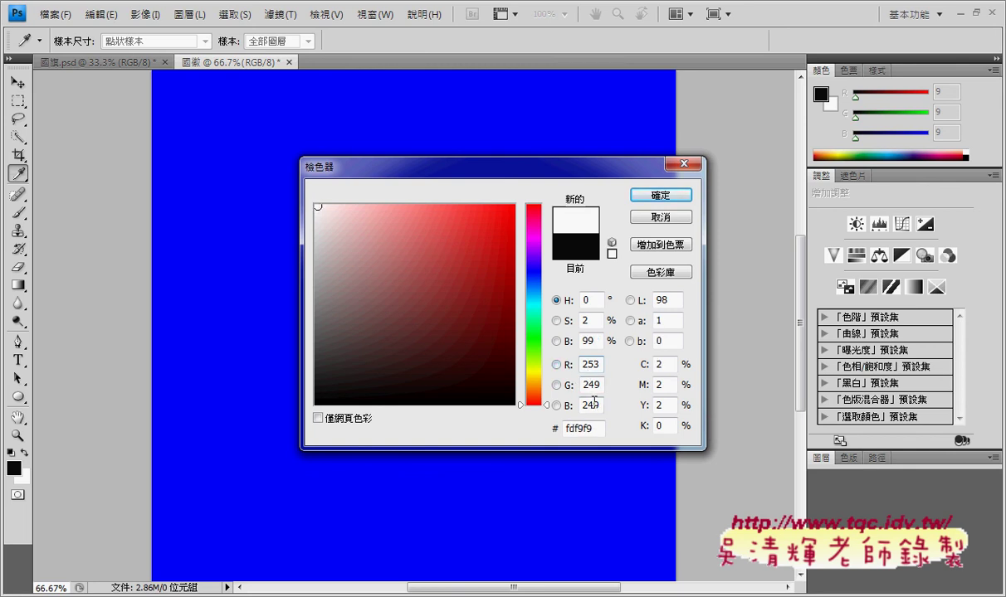
# Enter 255 in the R, G and B fields for pure white ffffff.
pyautogui.doubleClick(599, 364)
pyautogui.write('255')
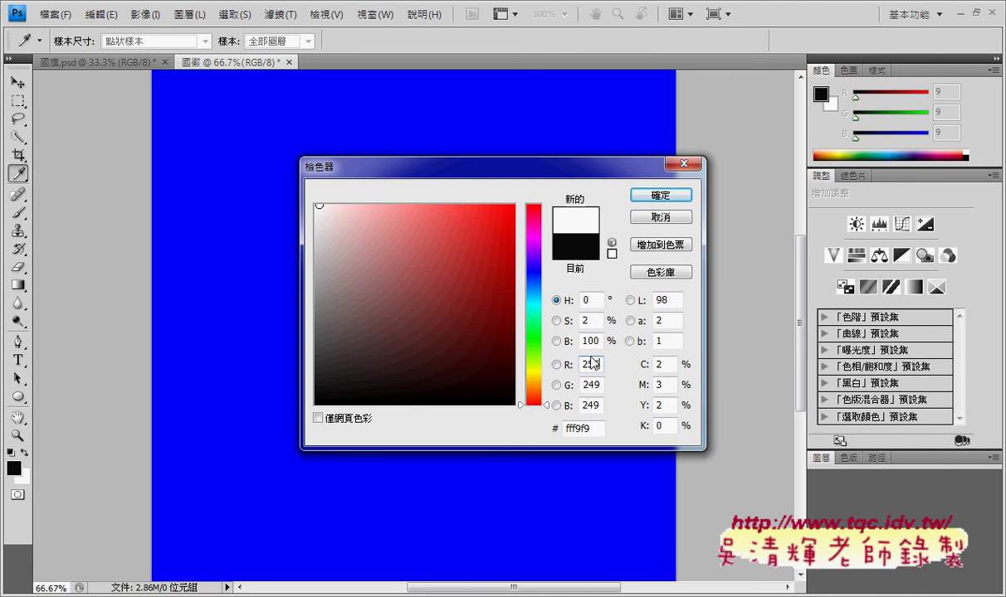
pyautogui.doubleClick(592, 383)
pyautogui.write('255')
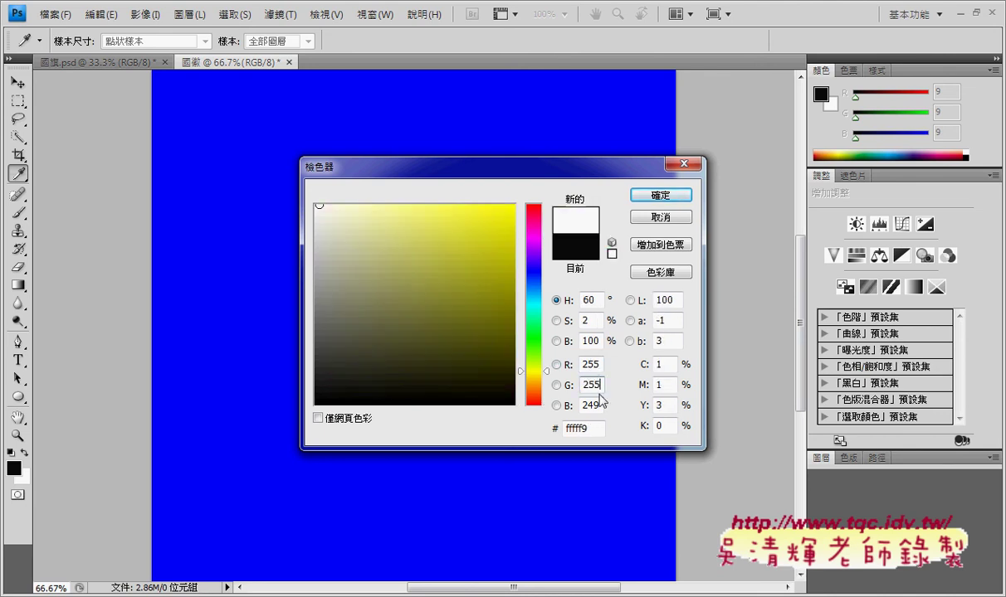
pyautogui.doubleClick(590, 405)
pyautogui.write('255')
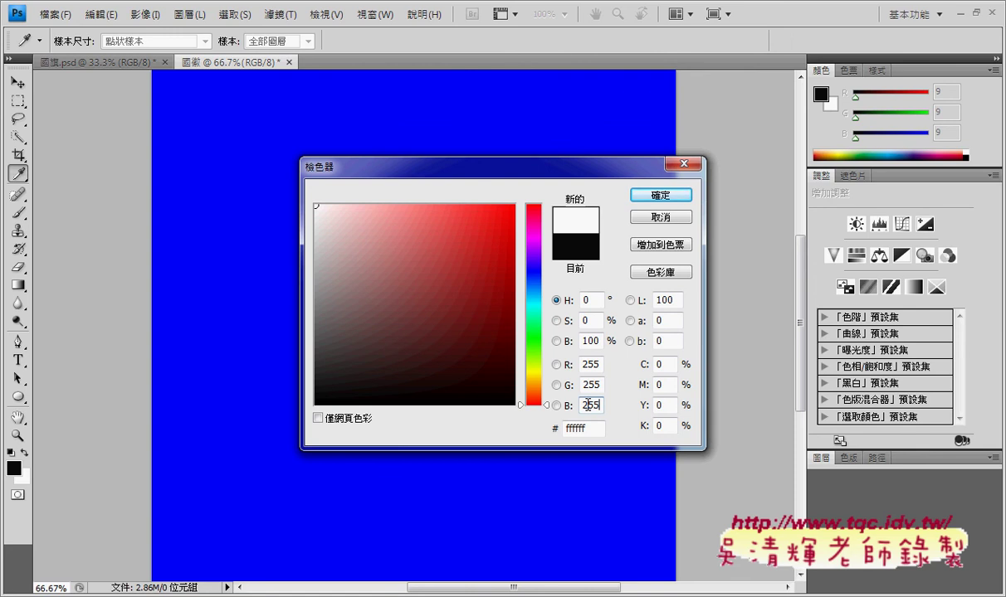
# Confirm white and Shift-drag a large white circle across the canvas centre.
pyautogui.click(658, 196)
pyautogui.press('u')
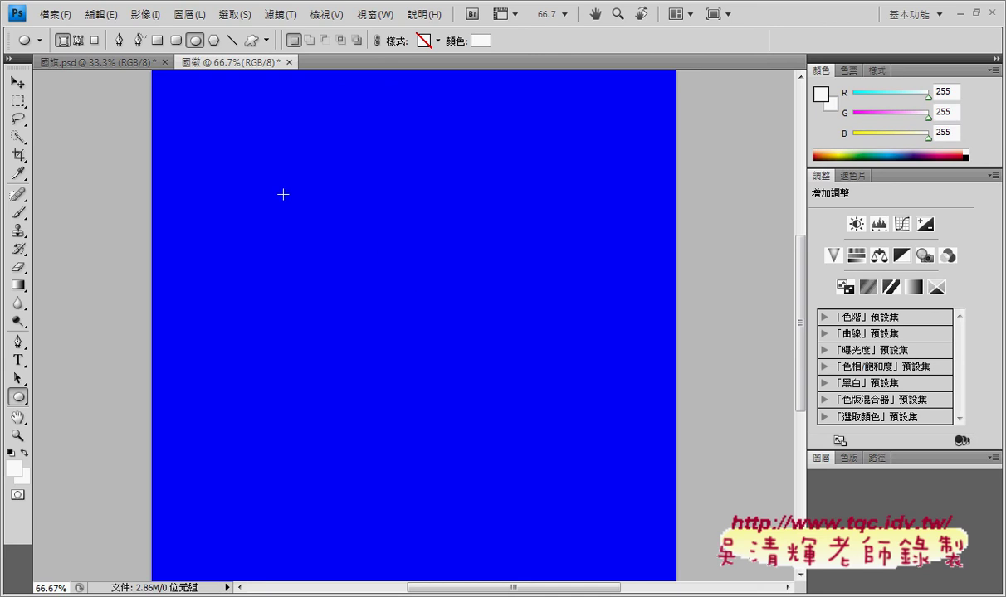
pyautogui.moveTo(260, 173); pyautogui.dragTo(600, 473)
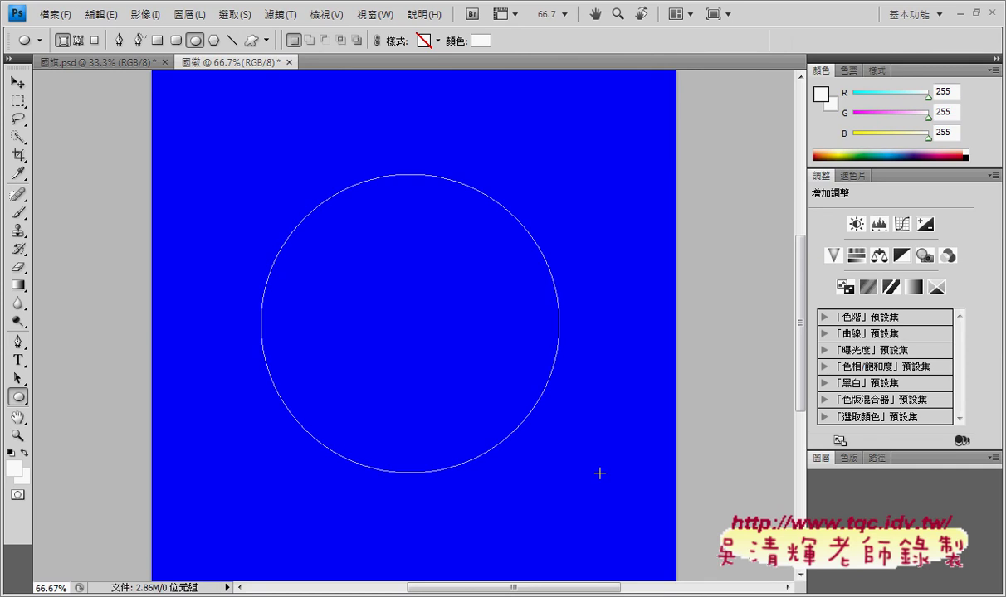
pyautogui.moveTo(599, 473); pyautogui.dragTo(599, 473)
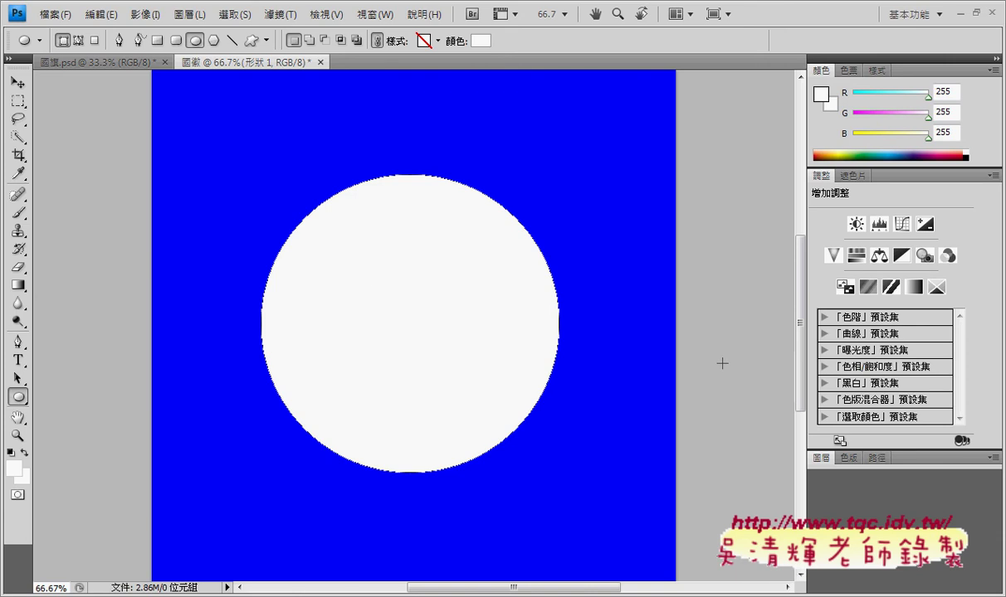
pyautogui.hotkey('ctrl', '-')
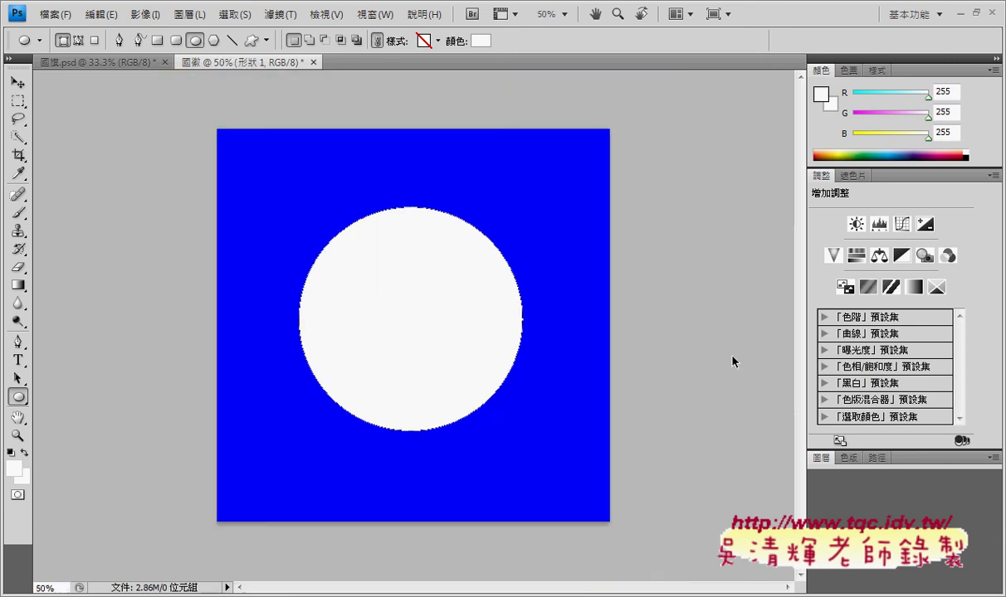
pyautogui.hotkey('ctrl', '+')
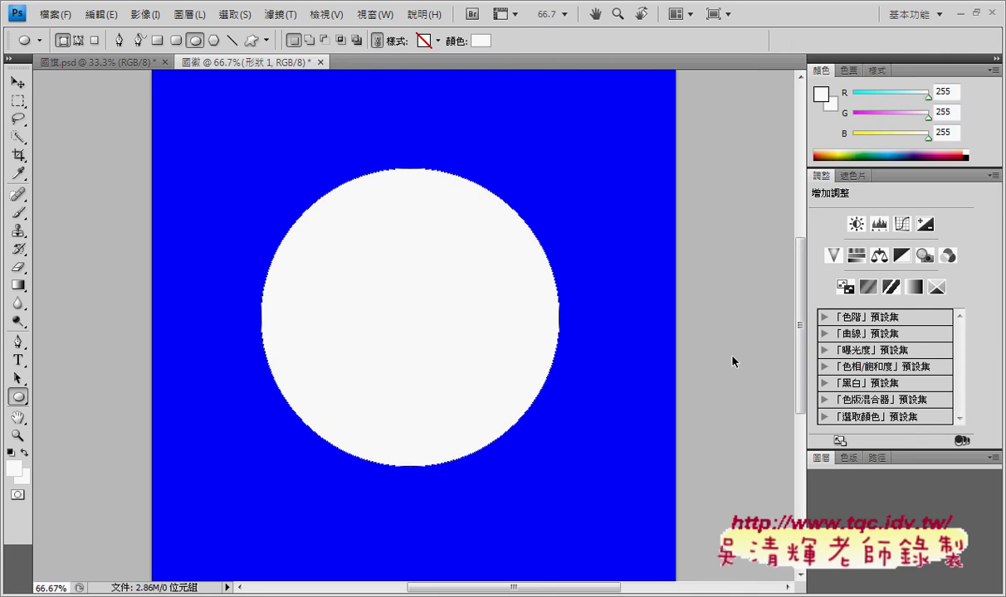
pyautogui.hotkey('ctrl', '-')
pyautogui.hotkey('ctrl', '-')
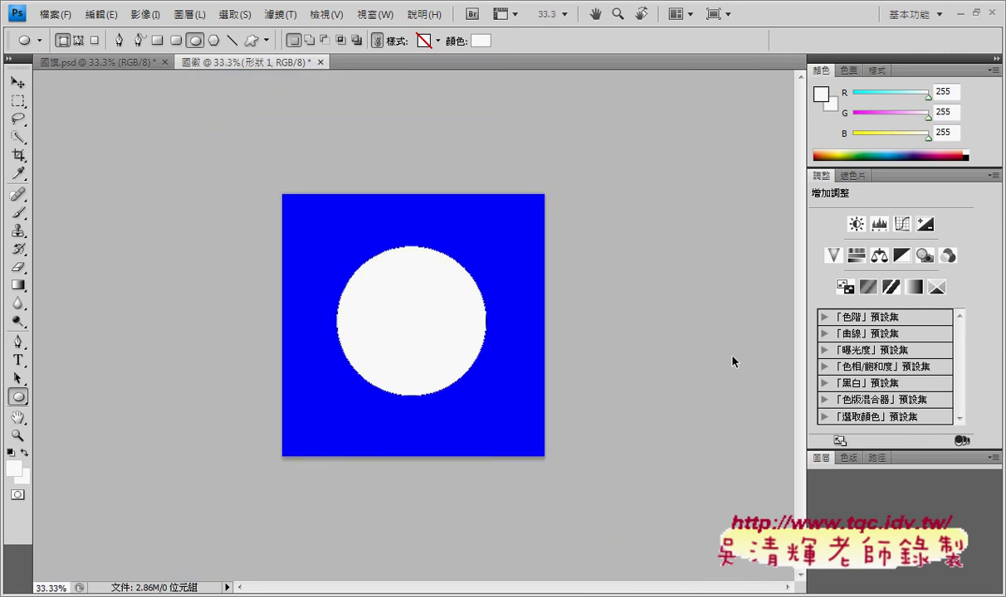
pyautogui.hotkey('ctrl', '+')
pyautogui.hotkey('ctrl', '-')
pyautogui.hotkey('ctrl', '+')
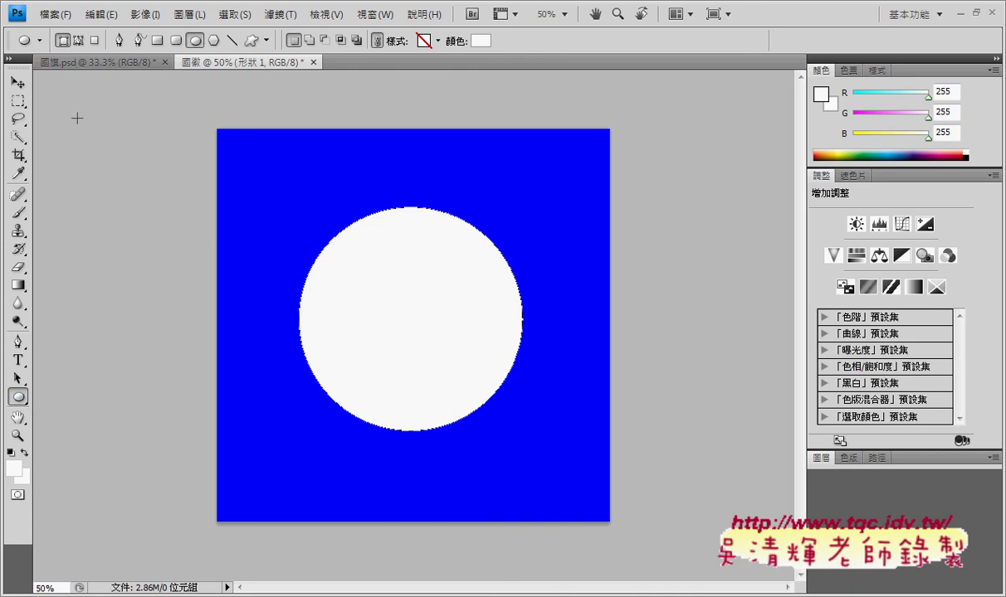
# Browse the Edit menu, then free-transform the white circle with Ctrl+T.
pyautogui.click(97, 15)
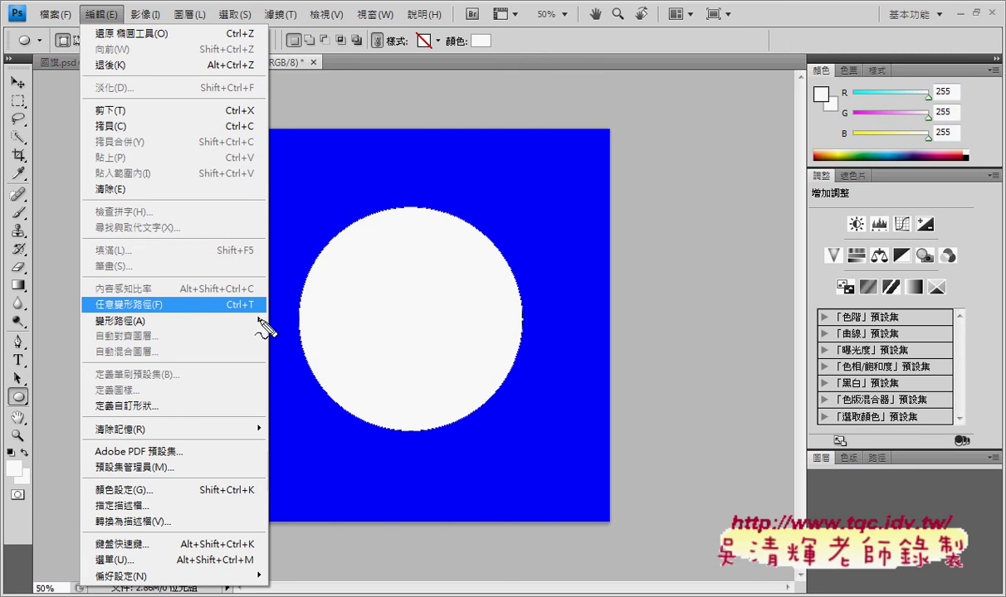
pyautogui.moveTo(263, 321)
pyautogui.mouseDown()
pyautogui.moveTo(221, 322)
pyautogui.moveTo(262, 292)
pyautogui.moveTo(264, 320)
pyautogui.mouseUp()
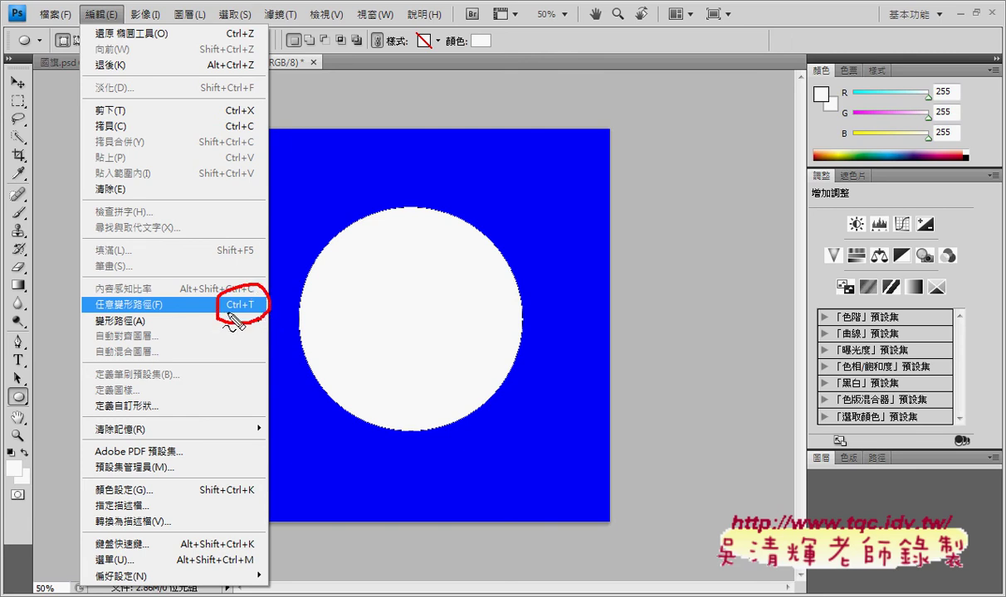
pyautogui.moveTo(172, 316); pyautogui.dragTo(88, 327)
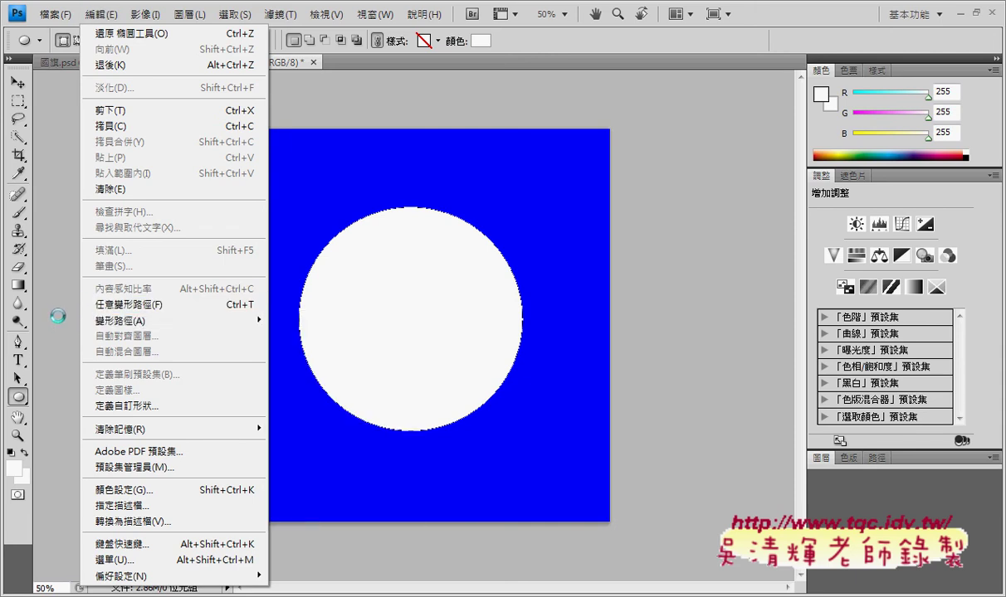
pyautogui.click(52, 300)
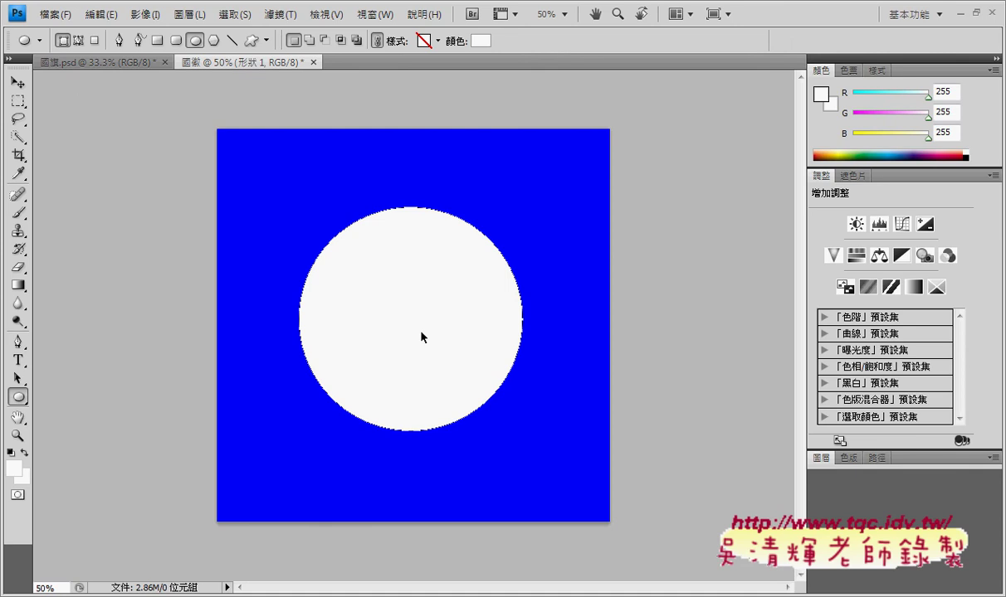
pyautogui.hotkey('ctrl', 't')
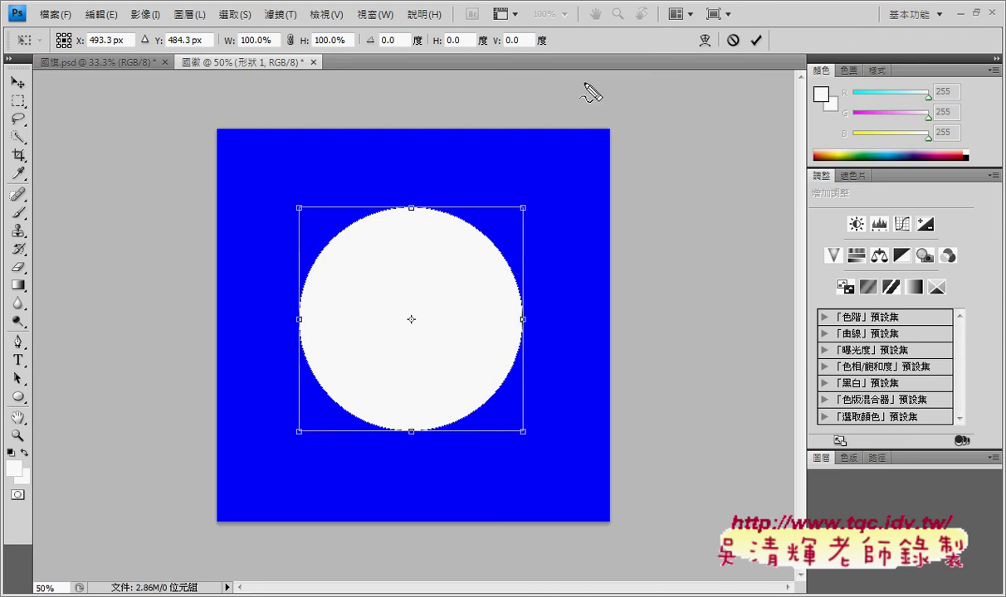
pyautogui.moveTo(556, 51)
pyautogui.mouseDown()
pyautogui.moveTo(485, 55)
pyautogui.moveTo(554, 55)
pyautogui.mouseUp()
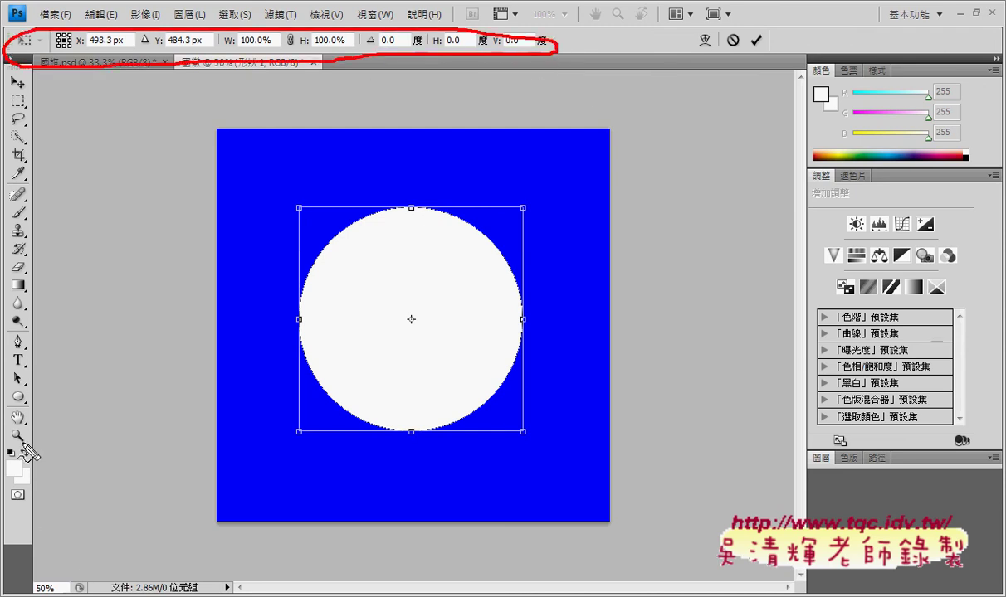
pyautogui.moveTo(15, 397); pyautogui.dragTo(36, 384)
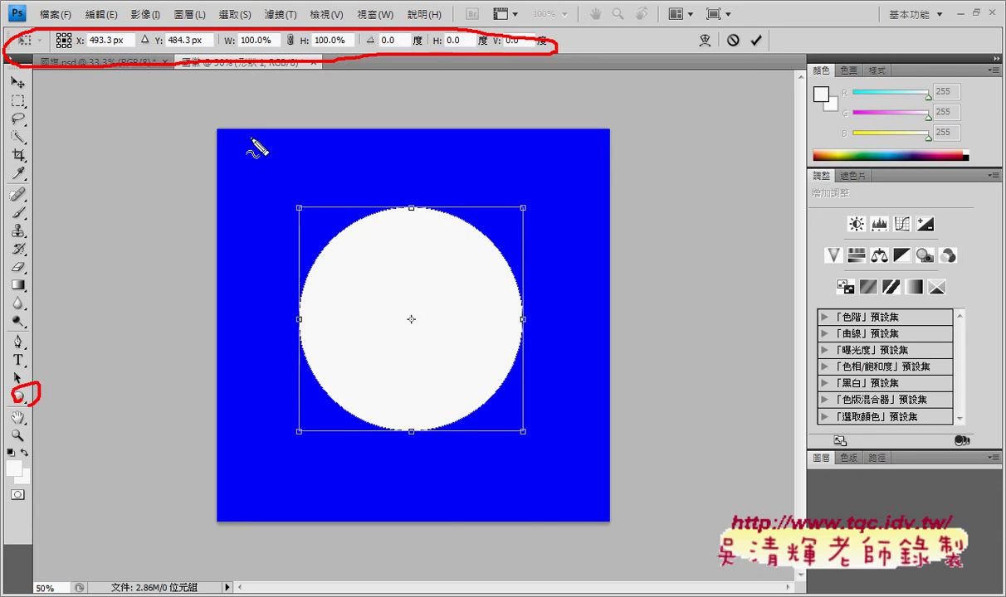
pyautogui.moveTo(268, 65)
pyautogui.mouseDown()
pyautogui.moveTo(366, 198)
pyautogui.moveTo(375, 166)
pyautogui.mouseUp()
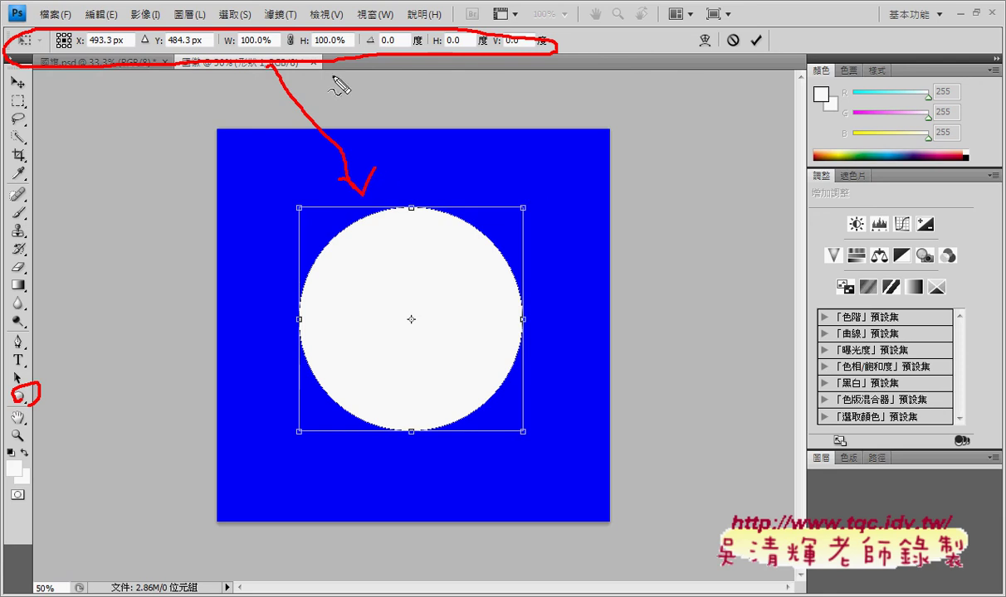
pyautogui.moveTo(224, 49); pyautogui.dragTo(329, 49)
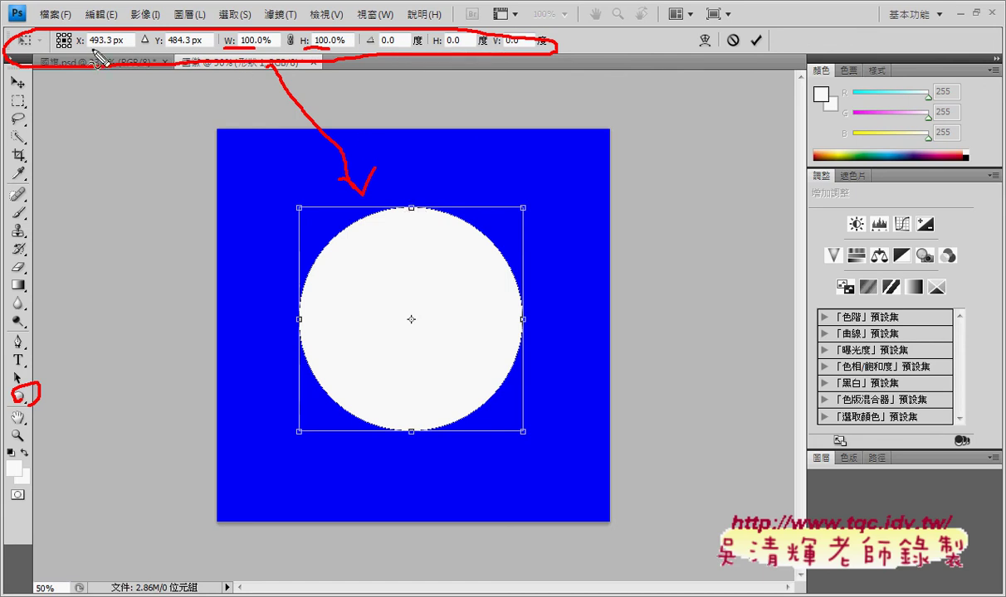
pyautogui.moveTo(77, 49); pyautogui.dragTo(81, 44)
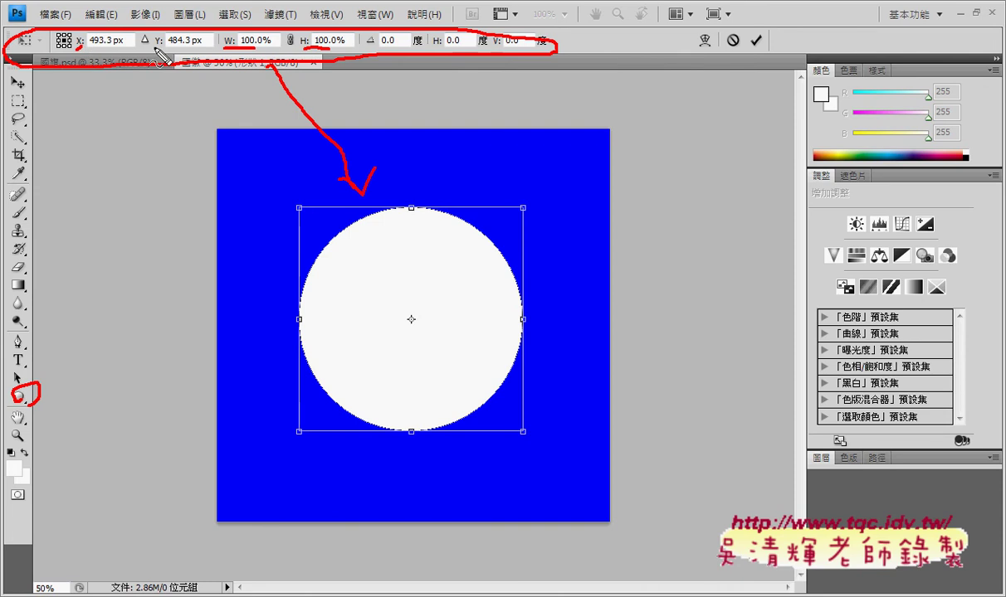
pyautogui.moveTo(155, 46); pyautogui.dragTo(158, 42)
pyautogui.moveTo(213, 117); pyautogui.dragTo(214, 136)
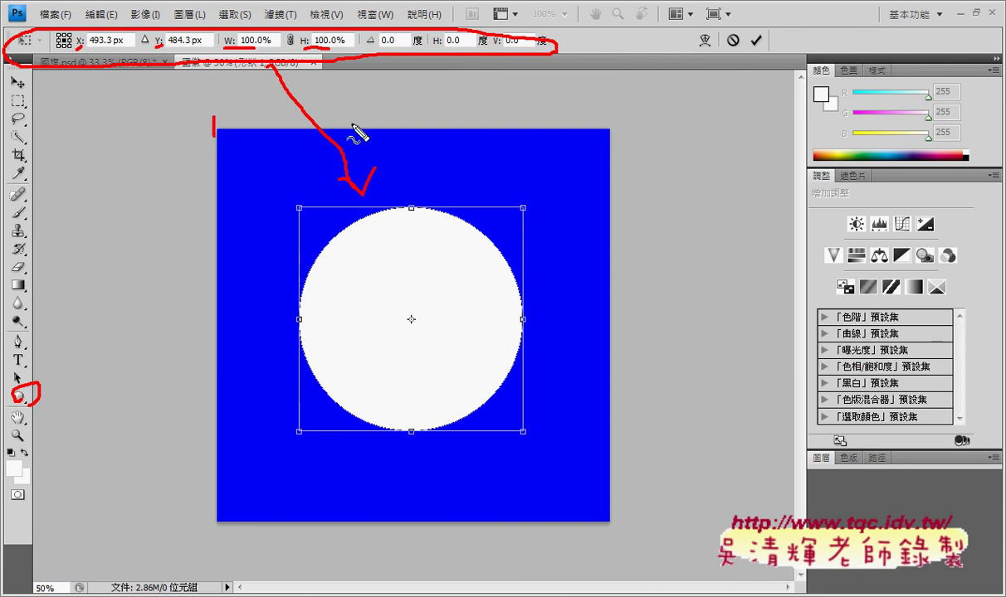
pyautogui.moveTo(606, 115); pyautogui.dragTo(607, 131)
pyautogui.moveTo(396, 88)
pyautogui.mouseDown()
pyautogui.moveTo(394, 106)
pyautogui.moveTo(420, 91)
pyautogui.moveTo(439, 107)
pyautogui.moveTo(465, 95)
pyautogui.mouseUp()
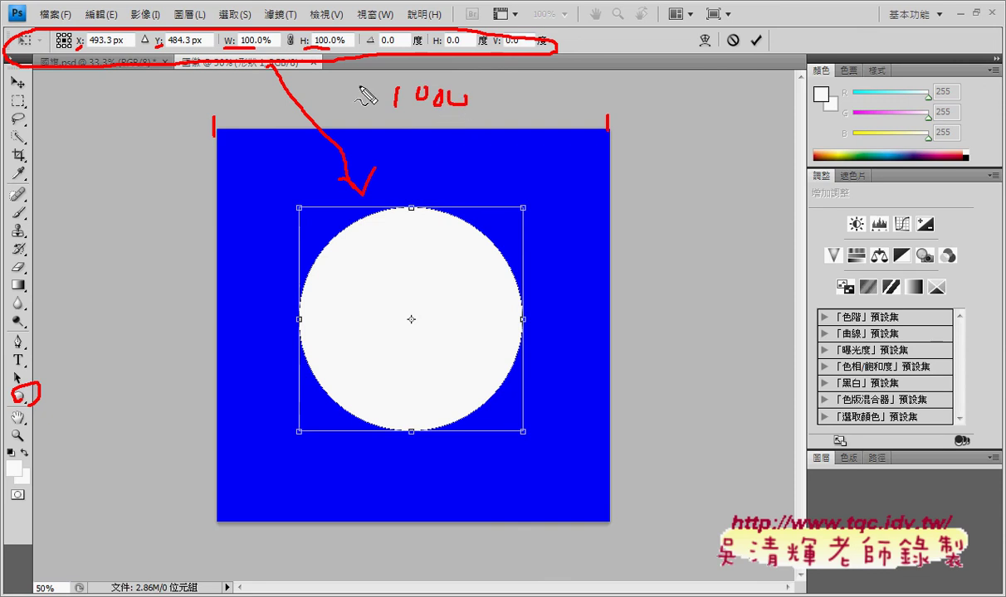
pyautogui.moveTo(89, 47); pyautogui.dragTo(113, 47)
pyautogui.moveTo(404, 119); pyautogui.dragTo(404, 133)
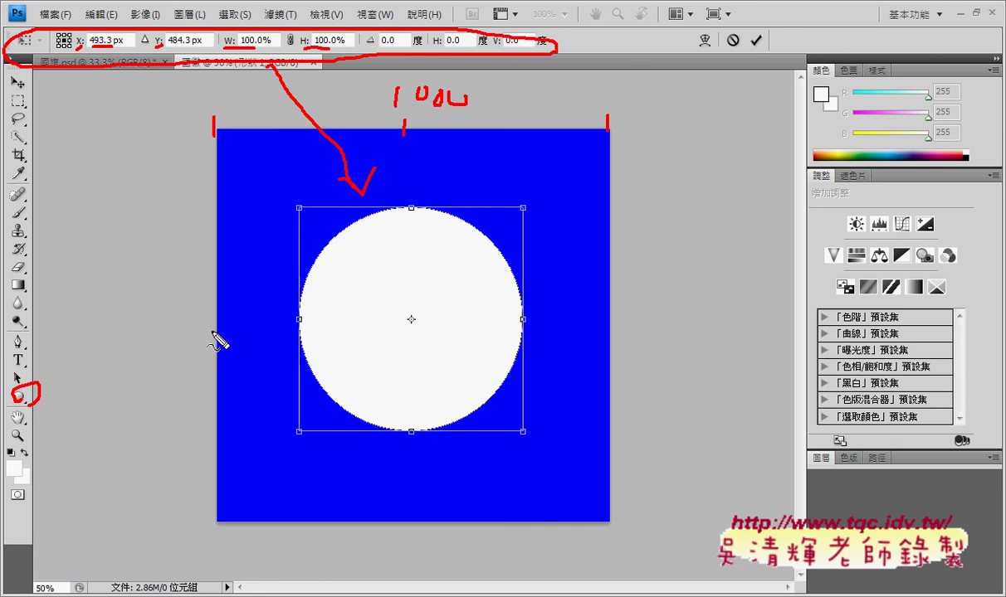
pyautogui.moveTo(221, 330); pyautogui.dragTo(212, 331)
pyautogui.moveTo(217, 128)
pyautogui.mouseDown()
pyautogui.moveTo(273, 129)
pyautogui.moveTo(210, 179)
pyautogui.moveTo(220, 161)
pyautogui.mouseUp()
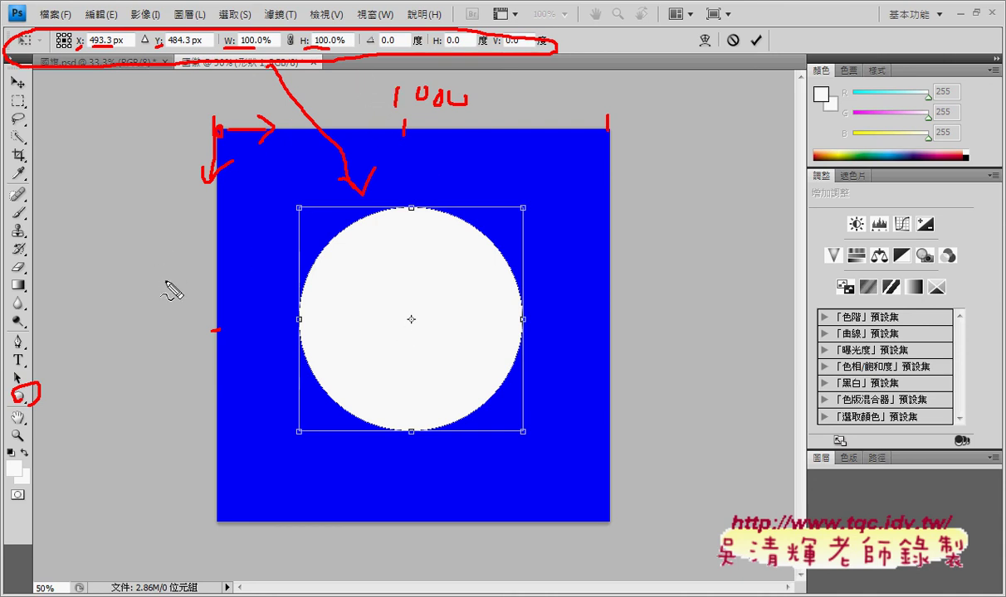
pyautogui.moveTo(172, 288); pyautogui.dragTo(179, 309)
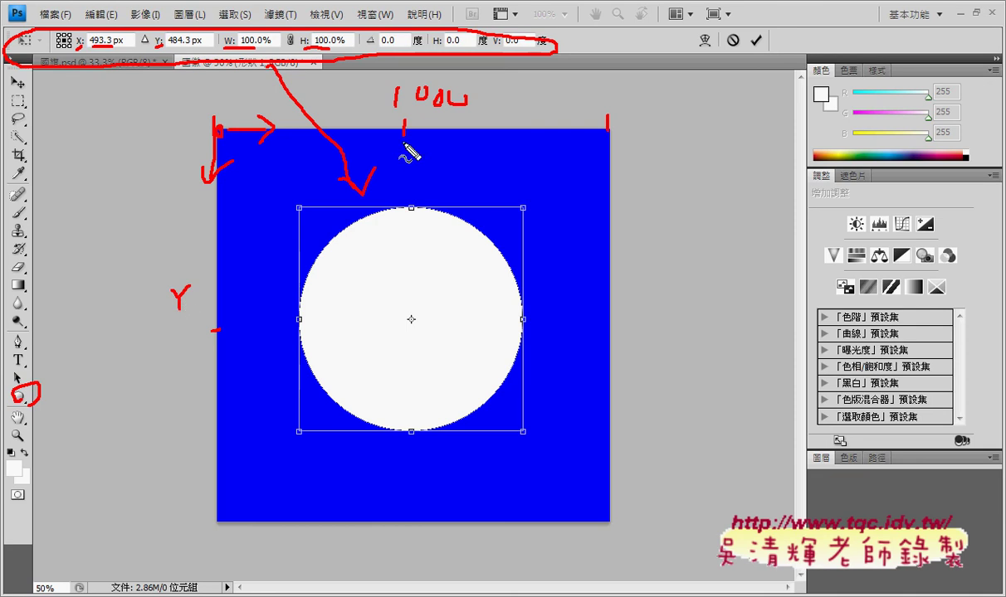
pyautogui.moveTo(367, 94)
pyautogui.mouseDown()
pyautogui.moveTo(379, 107)
pyautogui.moveTo(368, 108)
pyautogui.mouseUp()
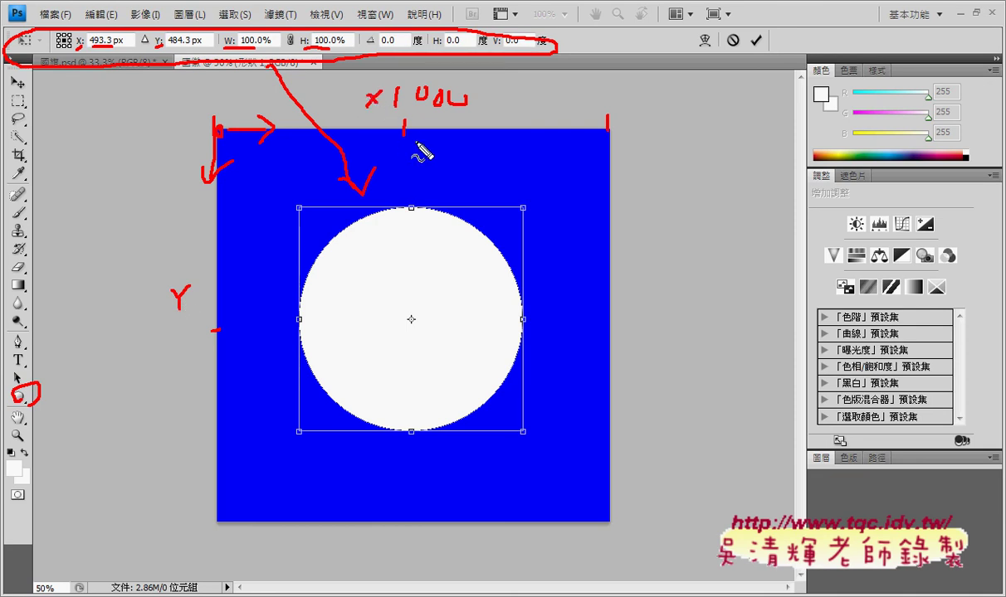
pyautogui.press('Escape')
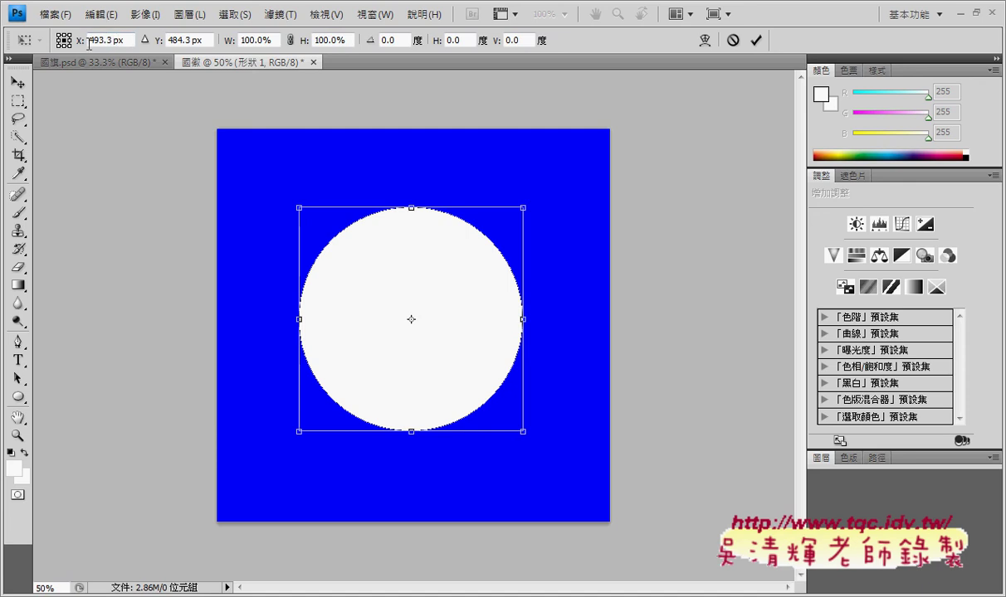
# Set the circle's transform position to X 500 px and Y 500 px.
pyautogui.moveTo(112, 41); pyautogui.dragTo(89, 40)
pyautogui.write('500')
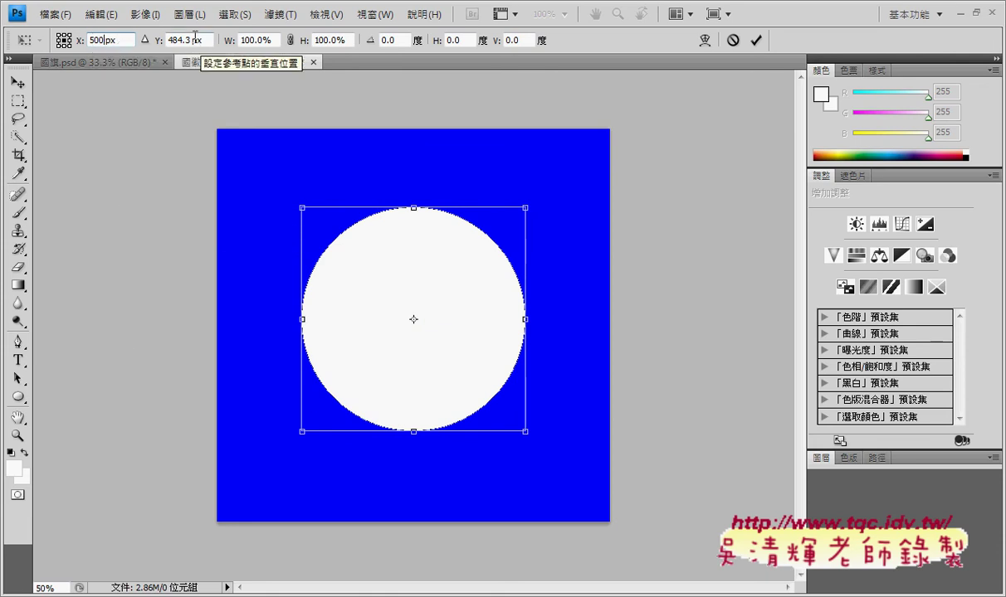
pyautogui.moveTo(193, 40); pyautogui.dragTo(166, 40)
pyautogui.write('0')
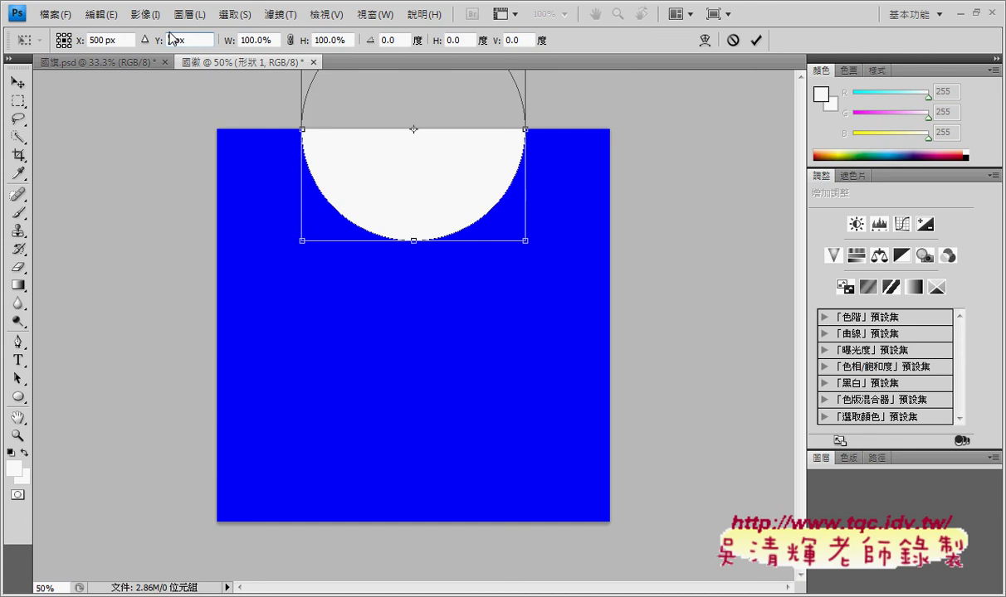
pyautogui.write('500')
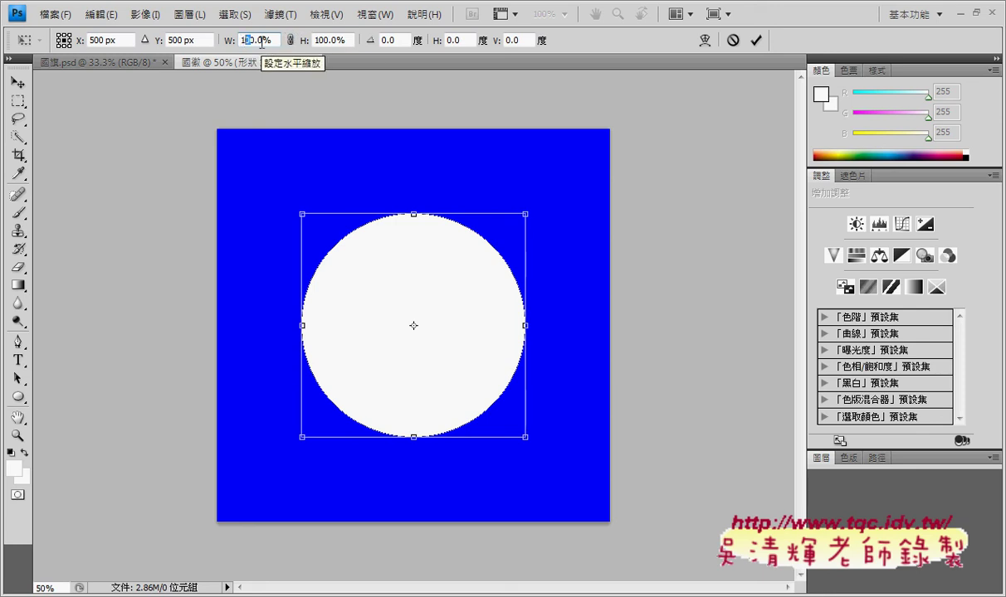
# Lock the aspect ratio and try width values such as 120%.
pyautogui.click(291, 40)
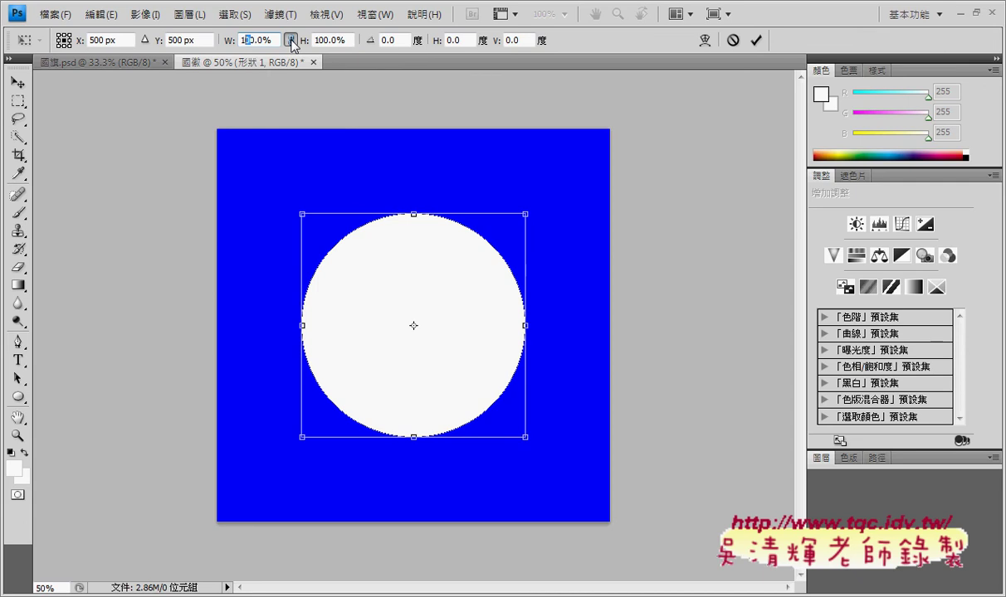
pyautogui.click(248, 40)
pyautogui.moveTo(252, 40); pyautogui.dragTo(245, 39)
pyautogui.write('2')
pyautogui.press('Return')
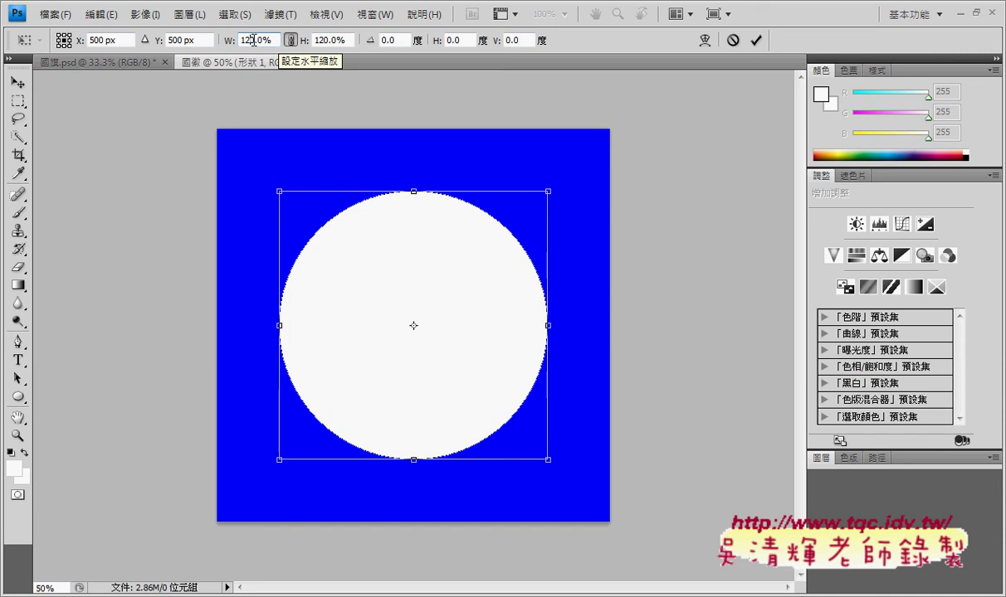
pyautogui.moveTo(239, 40); pyautogui.dragTo(253, 35)
pyautogui.write('8')
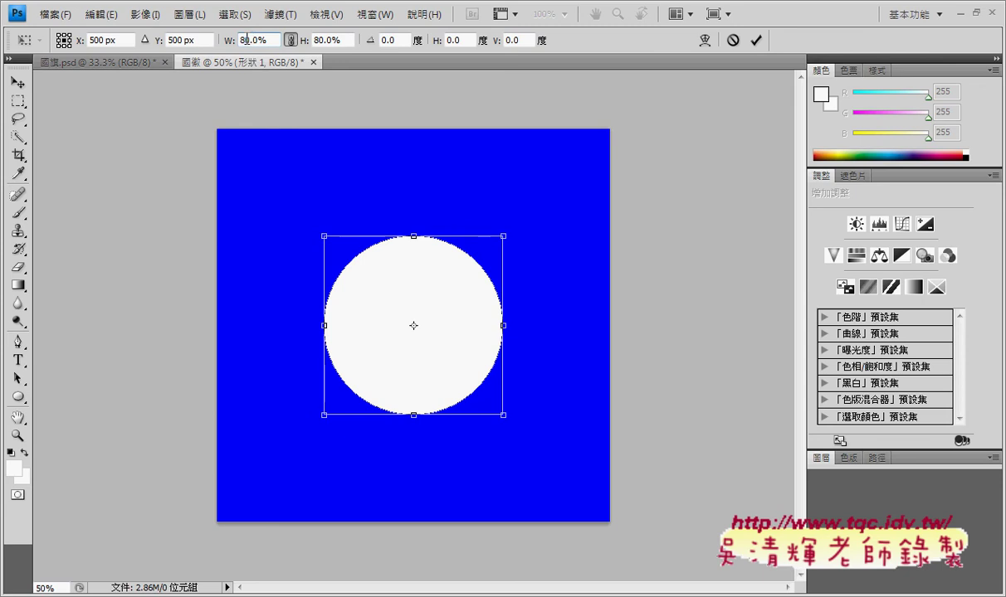
pyautogui.write('9')
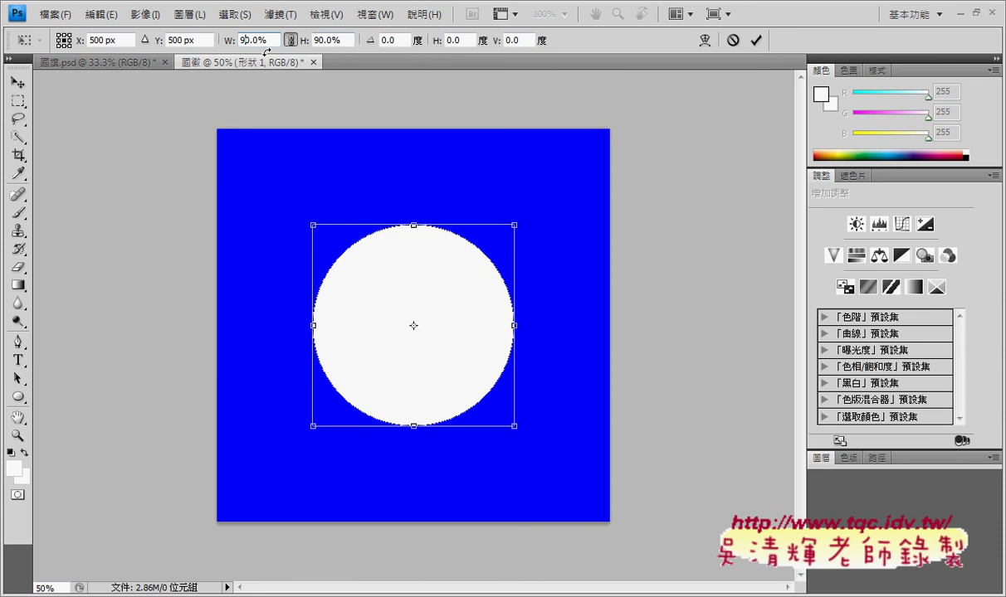
# Drag a corner to enlarge the circle, then undo, redo and undo it again.
pyautogui.moveTo(517, 221); pyautogui.dragTo(549, 198)
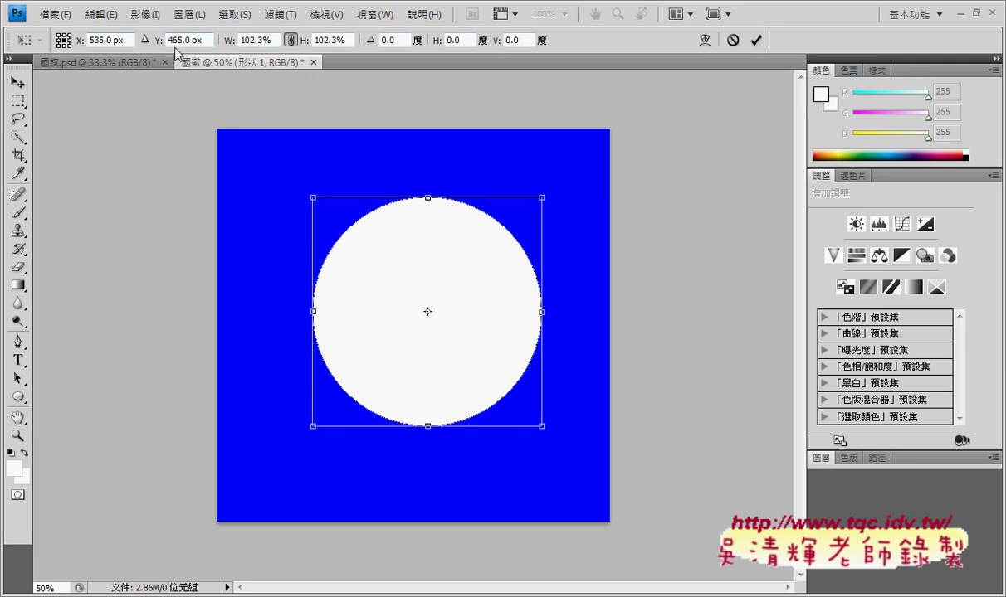
pyautogui.hotkey('ctrl', 'z')
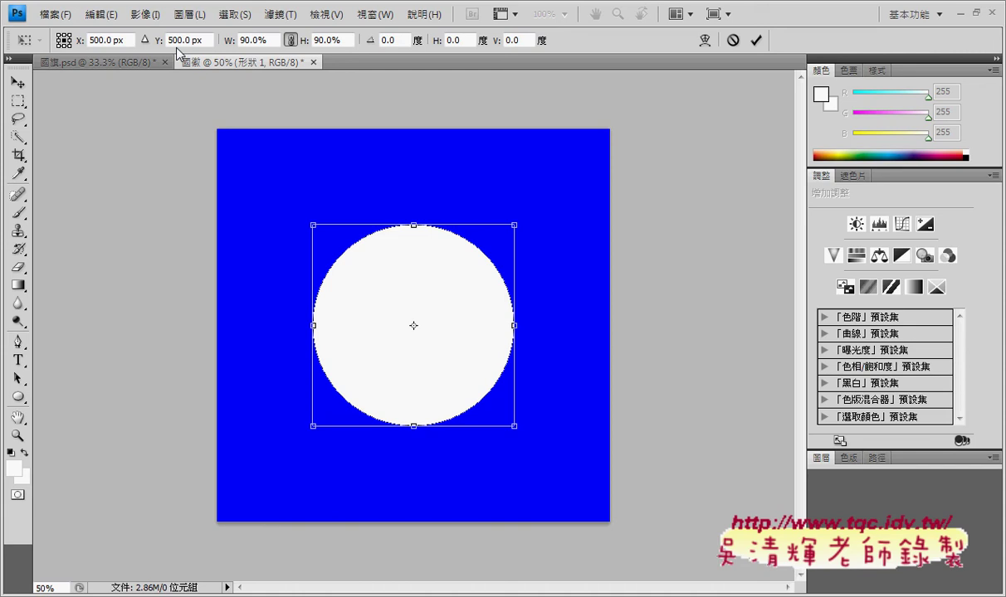
pyautogui.click(103, 14)
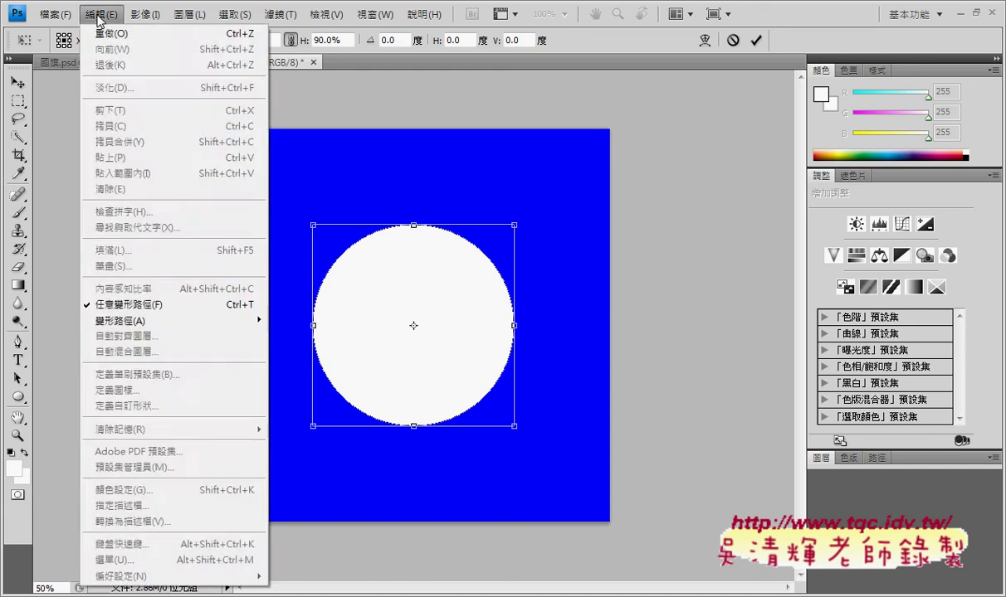
pyautogui.click(106, 34)
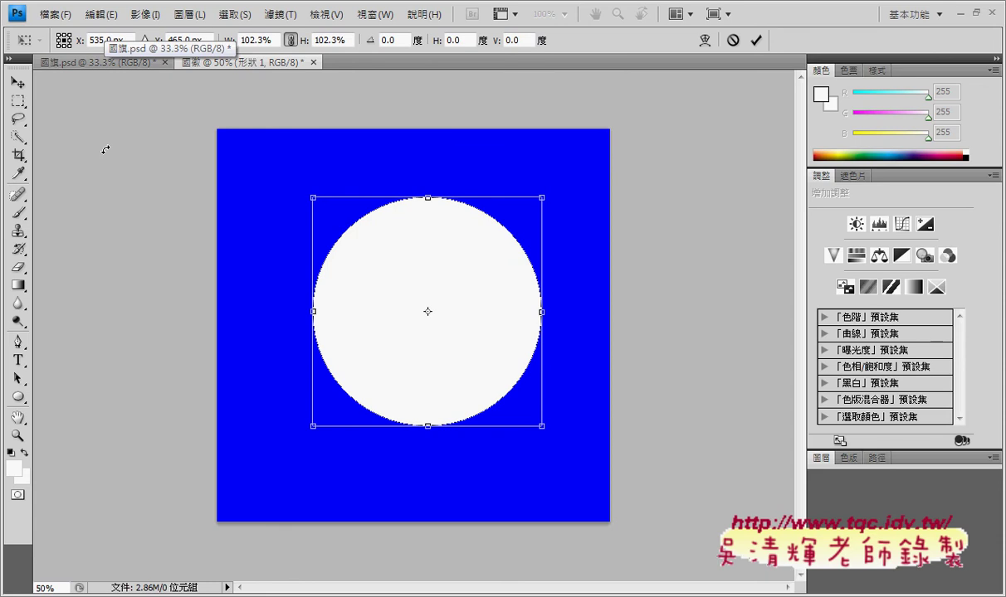
pyautogui.hotkey('ctrl', 'z')
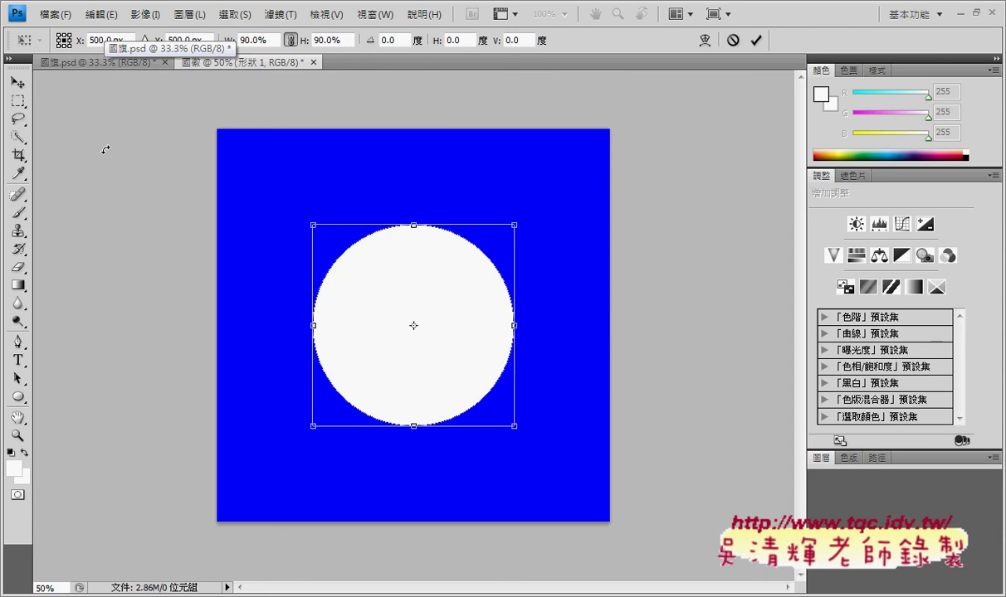
# Set the width to 110% so the circle scales proportionally.
pyautogui.doubleClick(249, 41)
pyautogui.write('11')
pyautogui.press('Return')
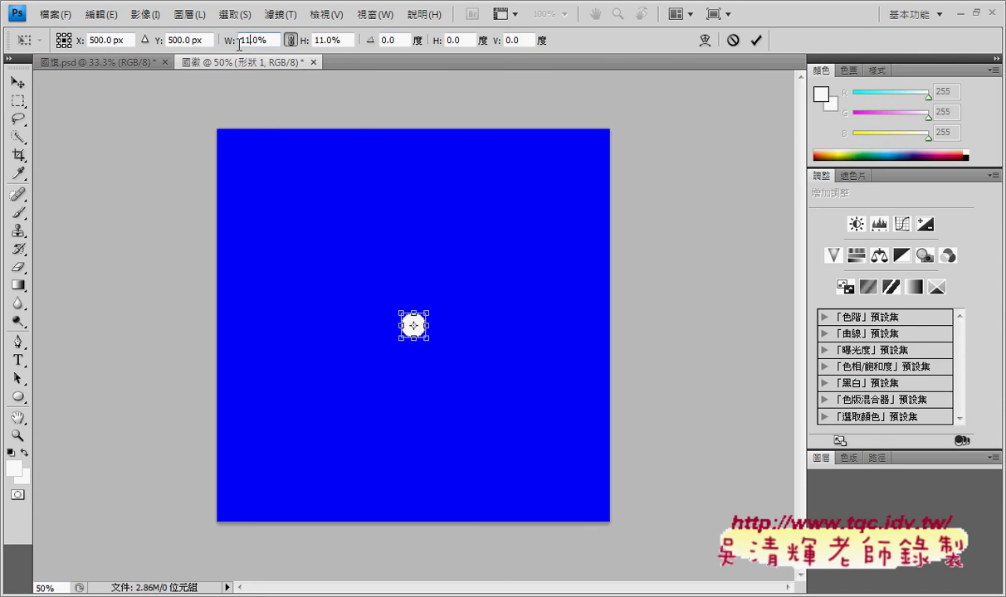
pyautogui.write('0')
pyautogui.press('Return')
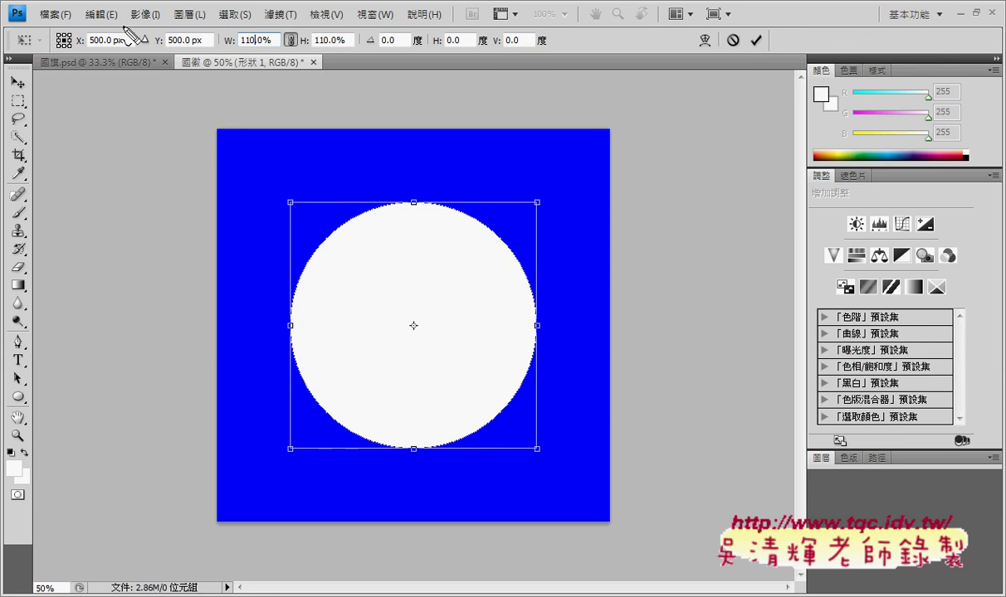
# Commit the 110% transform with the options-bar check mark.
pyautogui.moveTo(750, 55); pyautogui.dragTo(768, 33)
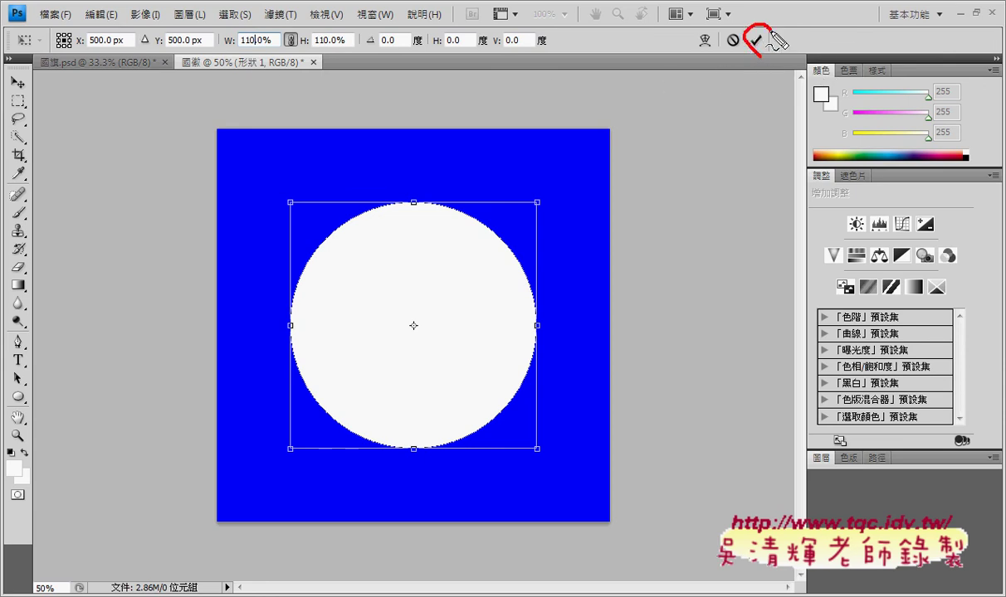
pyautogui.moveTo(399, 61); pyautogui.dragTo(738, 50)
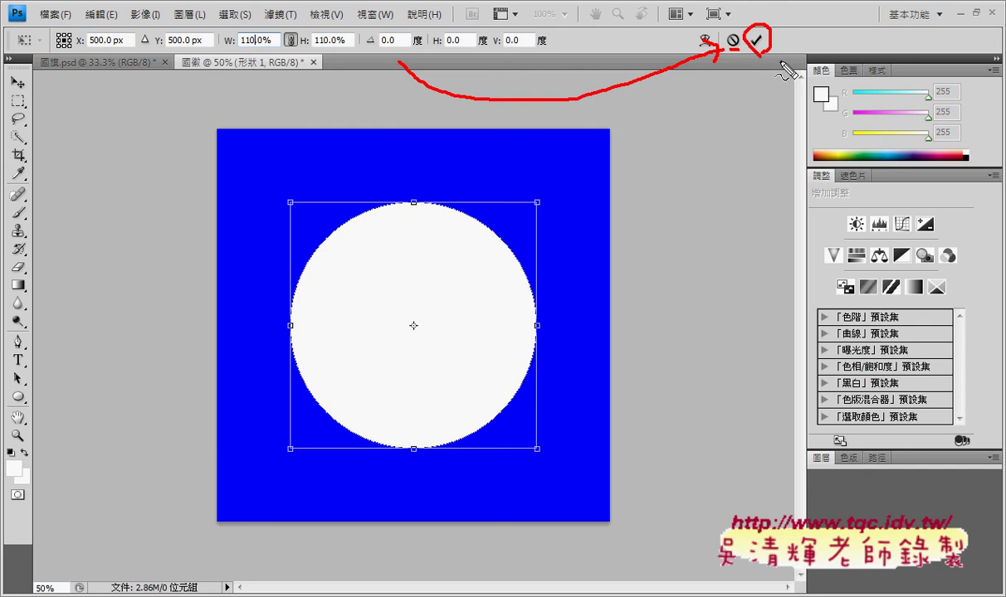
pyautogui.press('Escape')
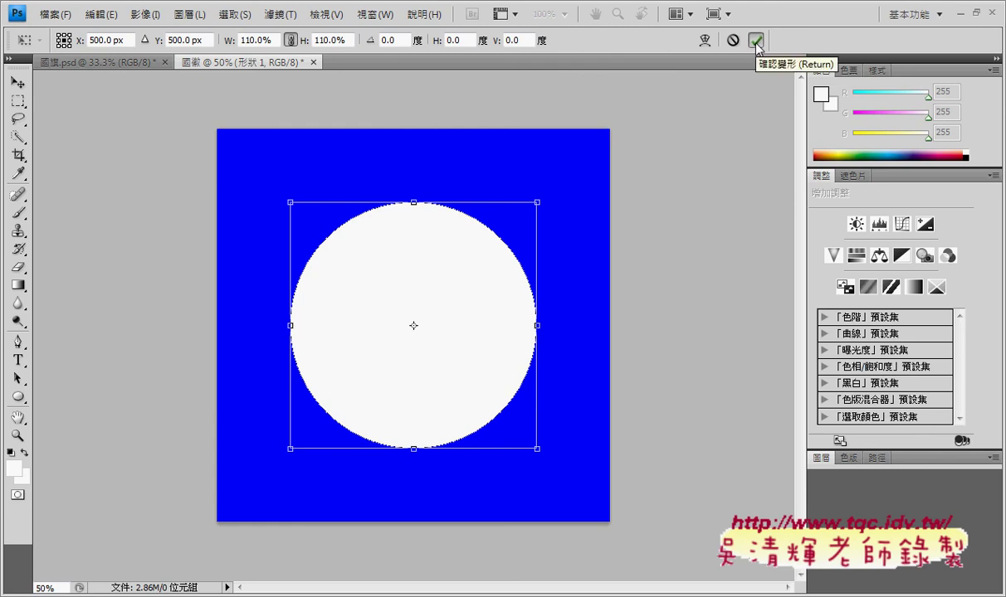
pyautogui.click(755, 42)
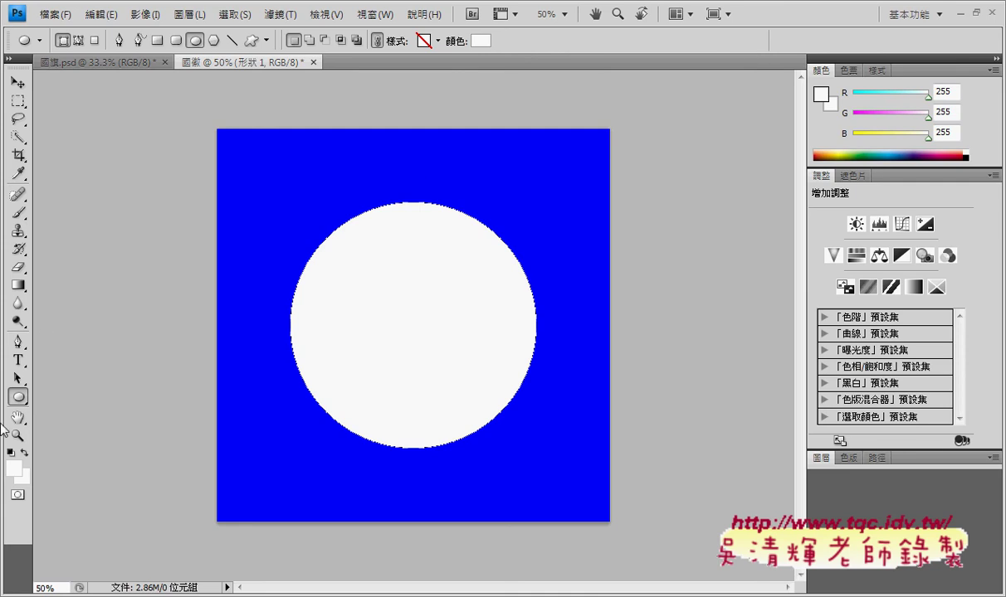
# Open the shape tool flyout and the Edit menu to reach Free Transform Path.
pyautogui.click(19, 400)
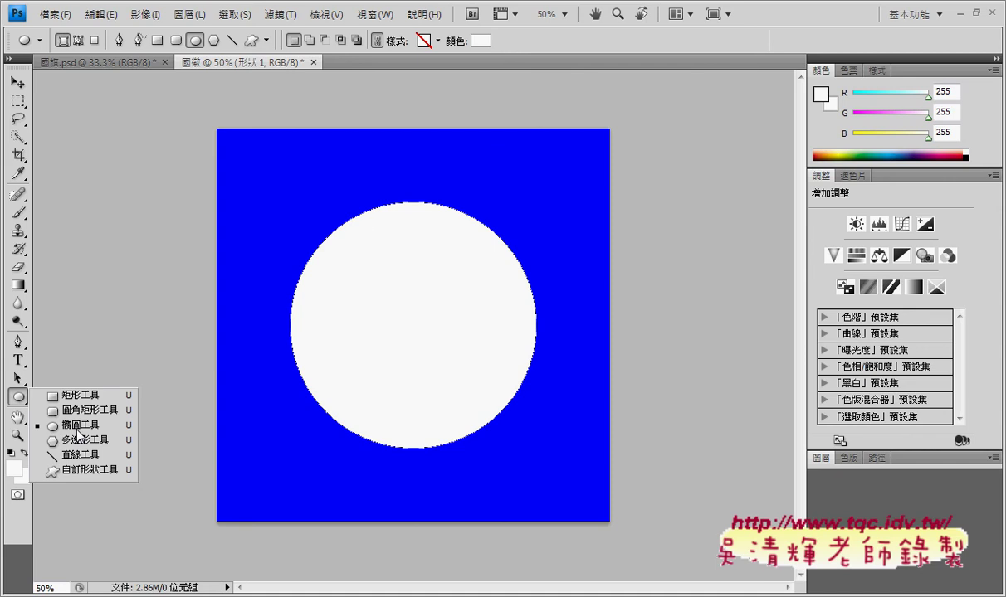
pyautogui.click(102, 15)
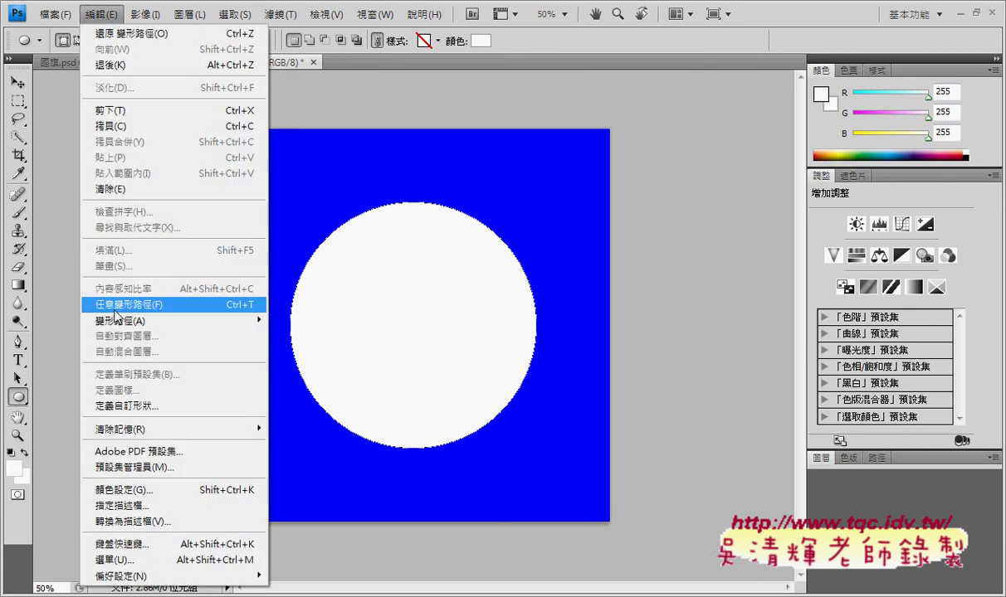